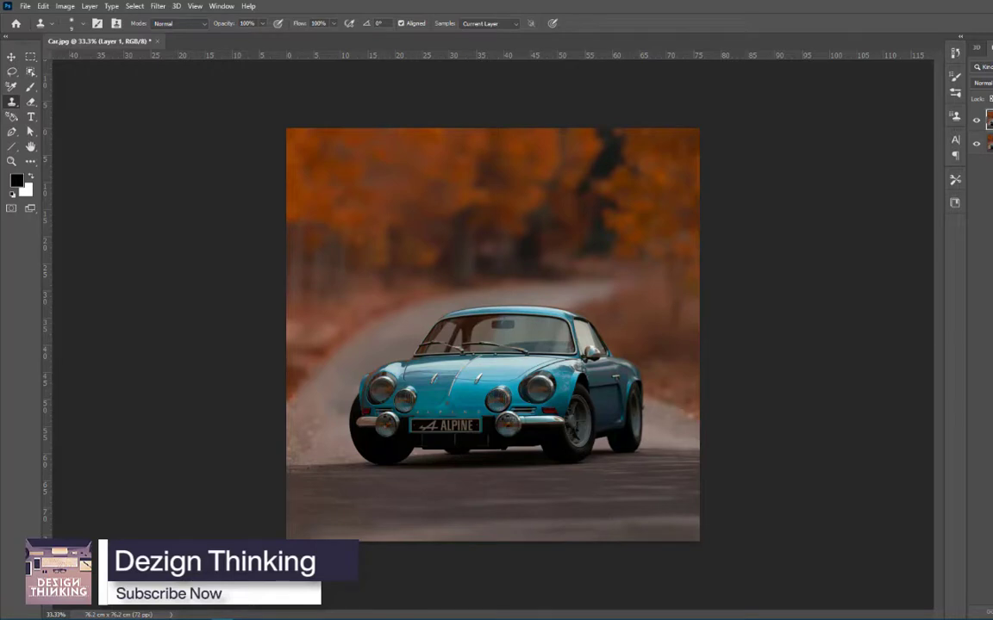
Add a Levels adjustment layer with the black input at 6 and the white input at 176.
left_click(991, 452)
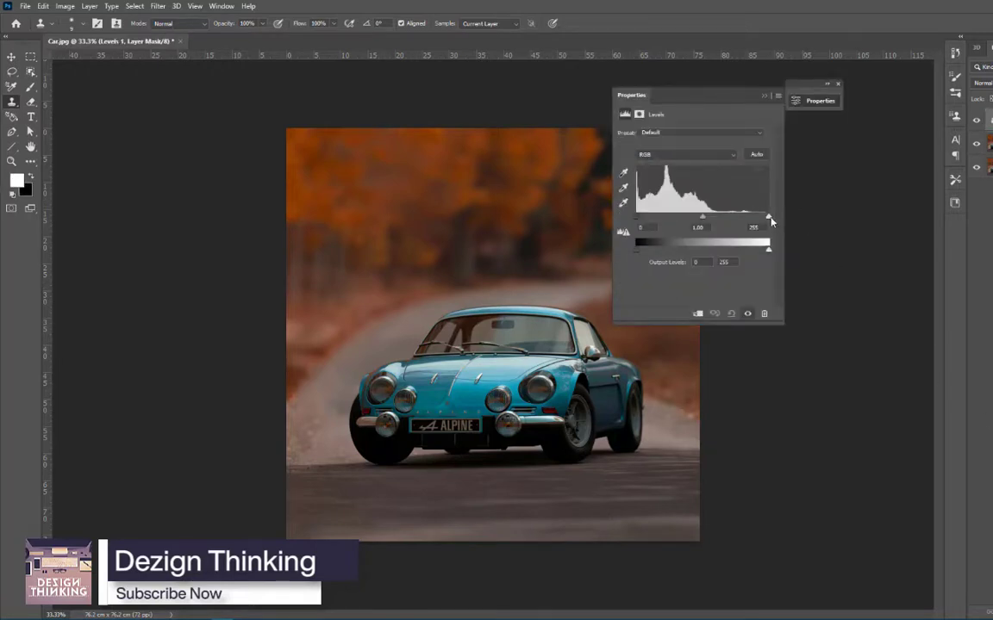
left_click_drag(770, 218, 728, 216)
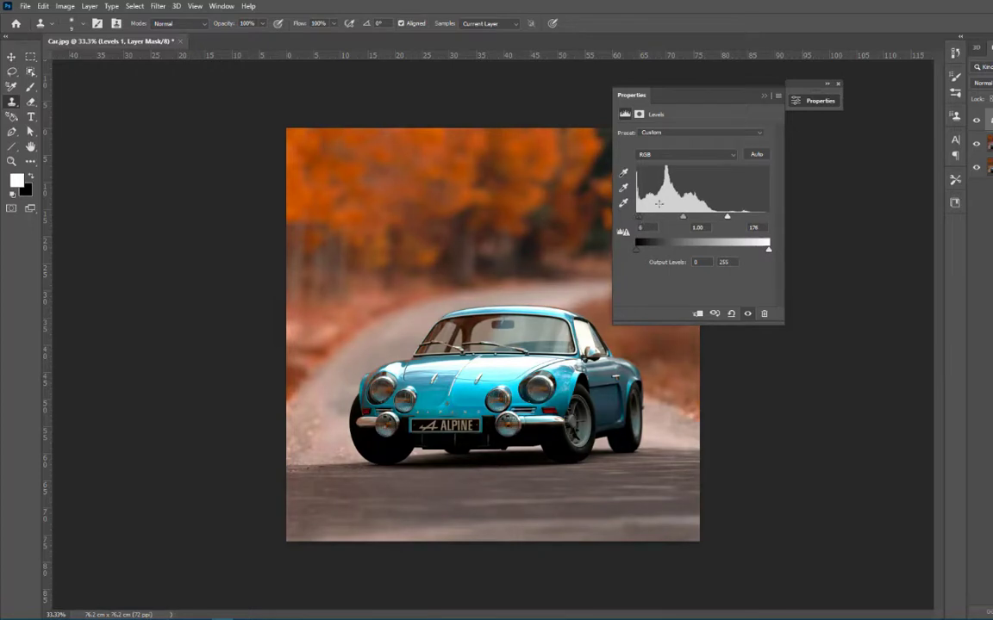
left_click(763, 95)
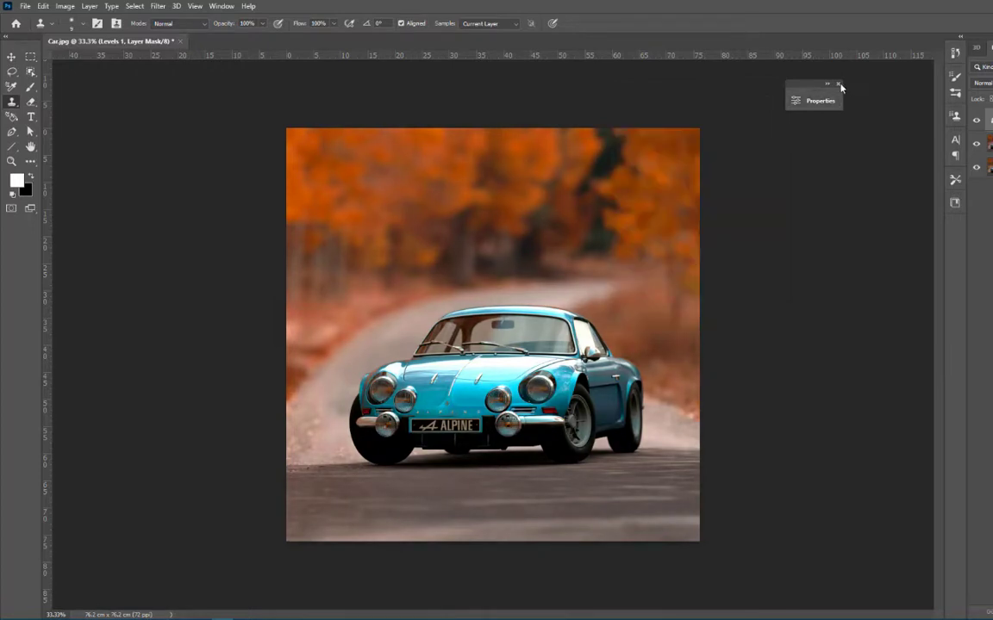
left_click(839, 83)
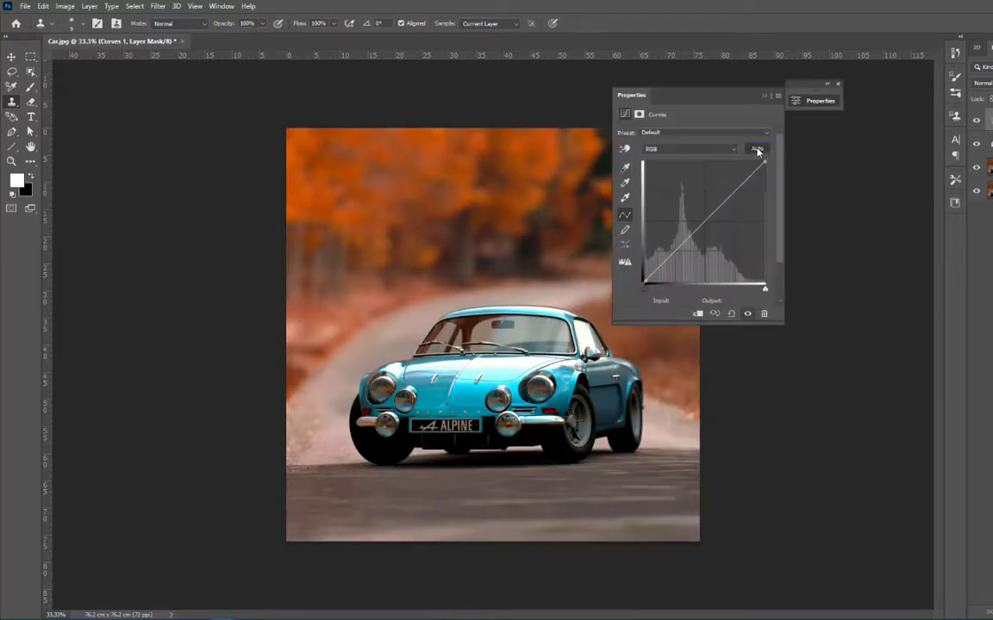
Add a Curves adjustment layer and apply its automatic correction.
left_click(758, 150)
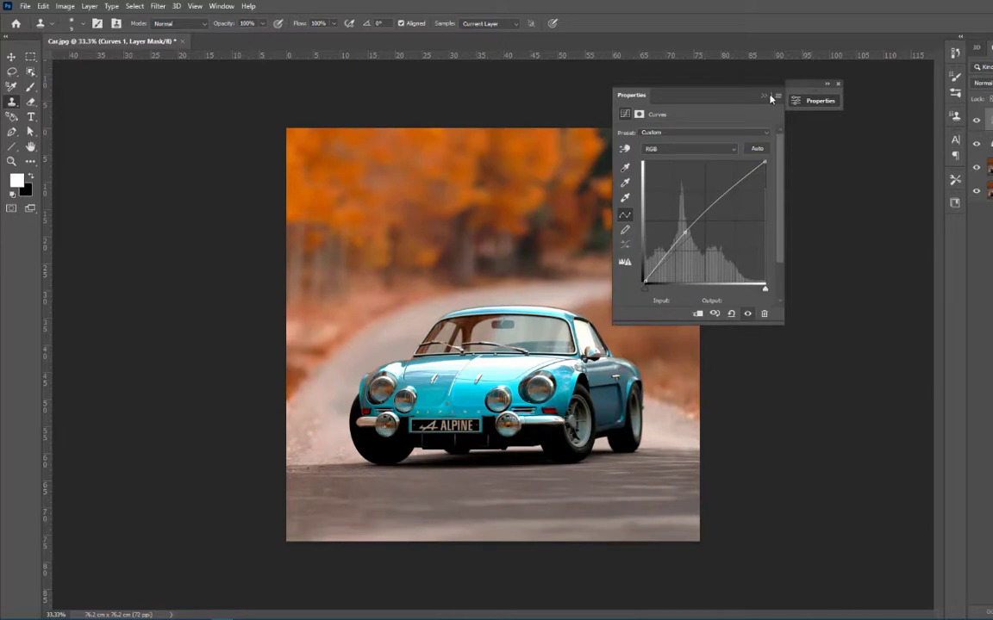
left_click(764, 96)
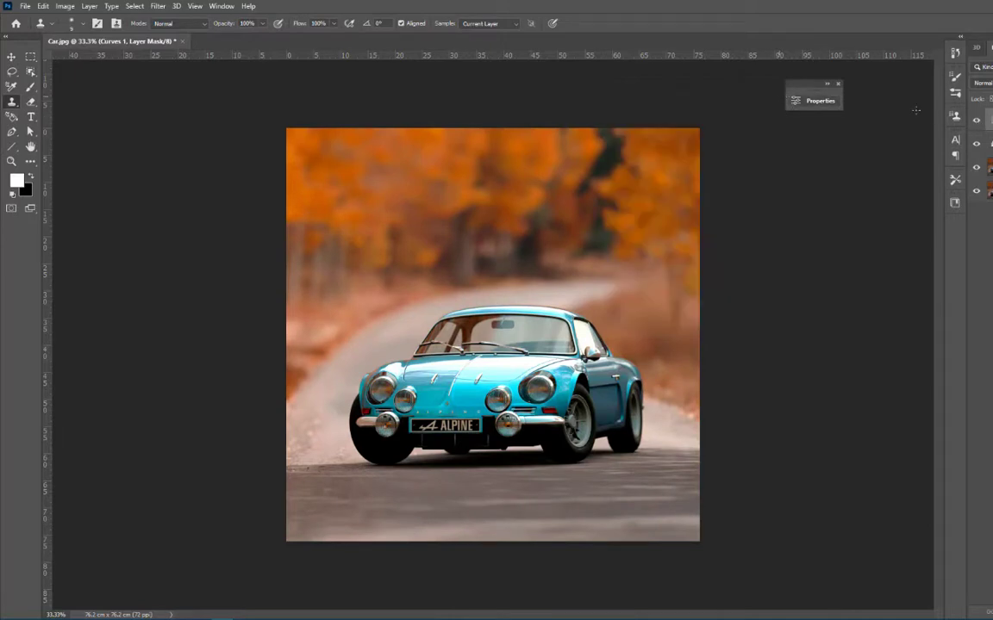
left_click(837, 83)
Open Layer 1 in Select and Mask and isolate the car with Select Subject.
left_click(989, 167)
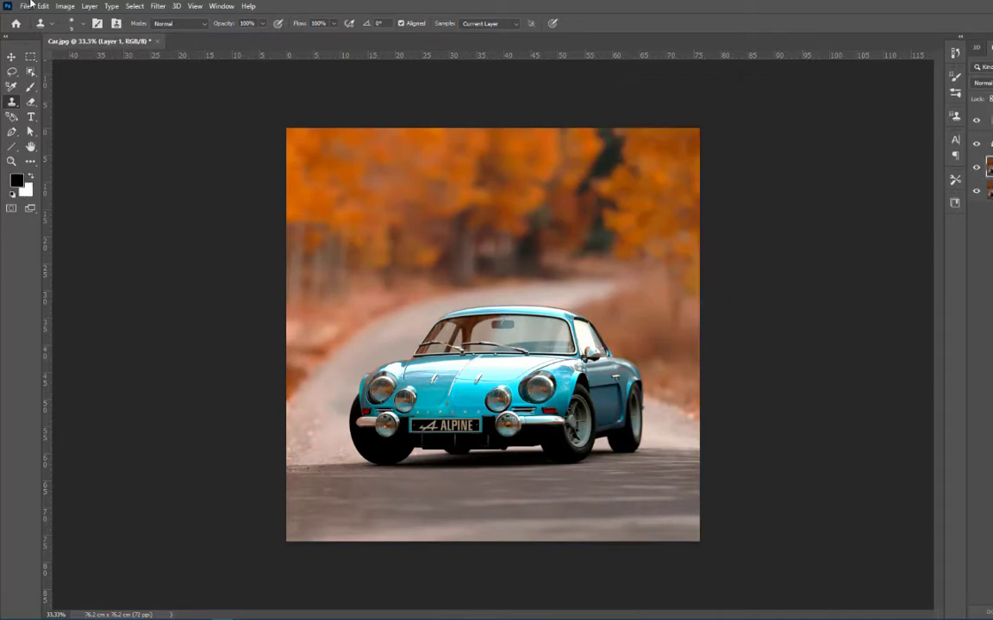
key("w")
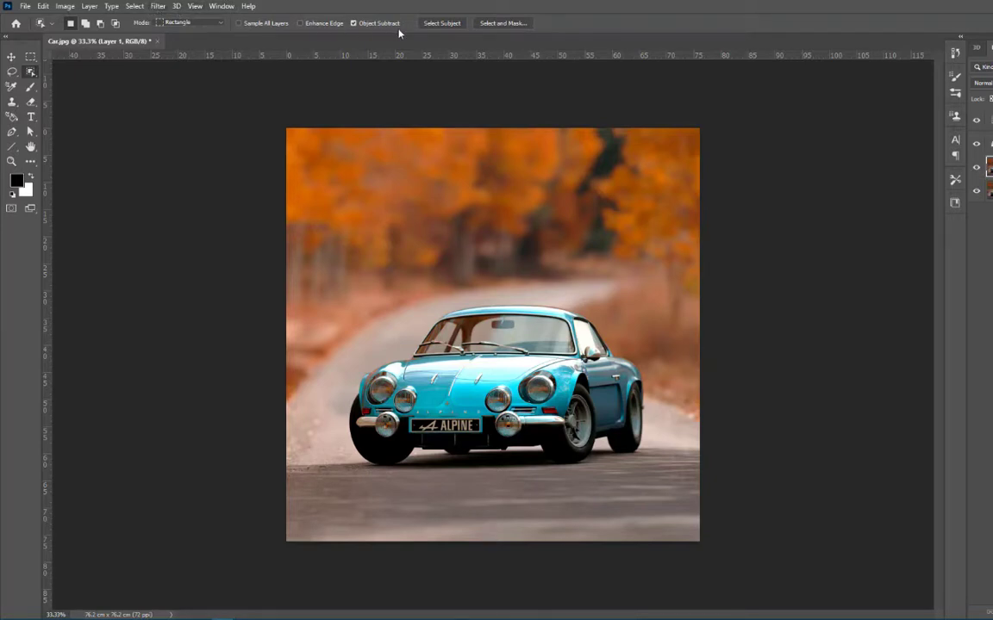
left_click(510, 23)
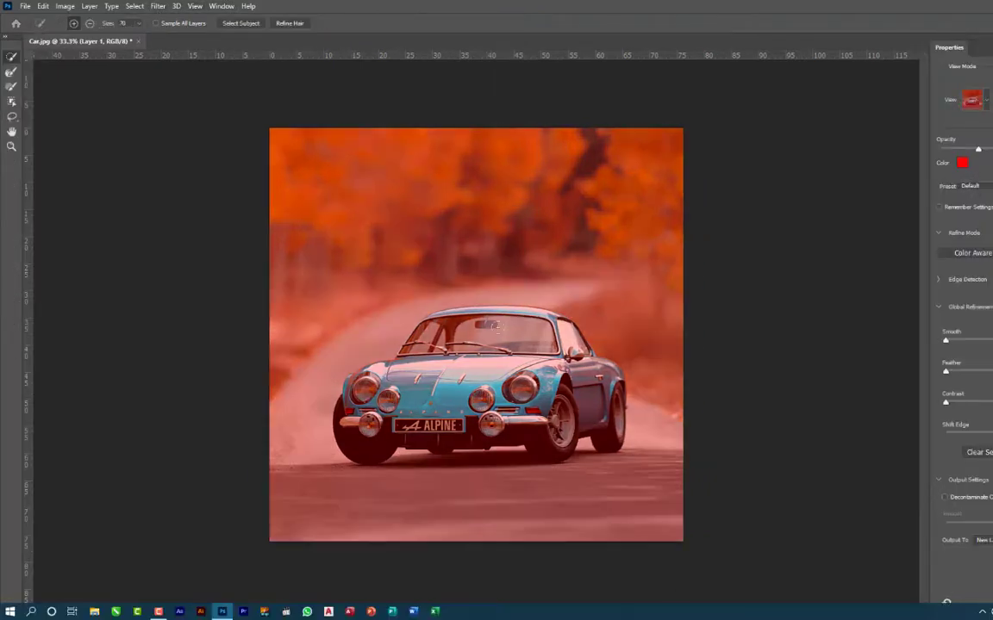
left_click(252, 24)
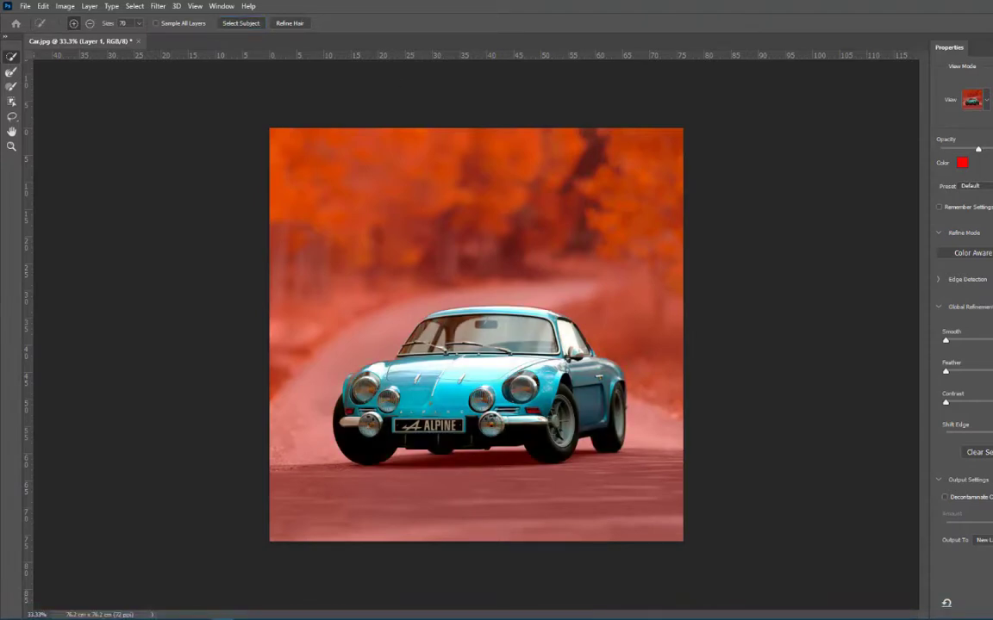
Refine the car selection with Decontaminate Colors and a smoother edge, and output it to a new layer with a layer mask.
left_click(944, 497)
left_click_drag(945, 340, 958, 340)
left_click_drag(945, 372, 958, 402)
key("Return")
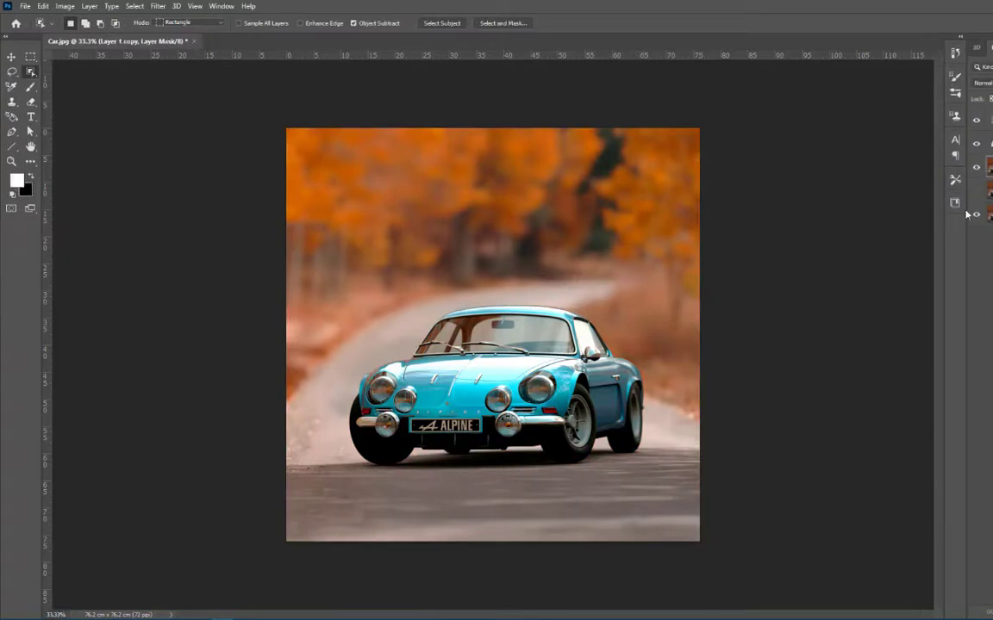
Try a Hue/Saturation adjustment layer above the car copy with the Cyans saturation at -100.
left_click(990, 167)
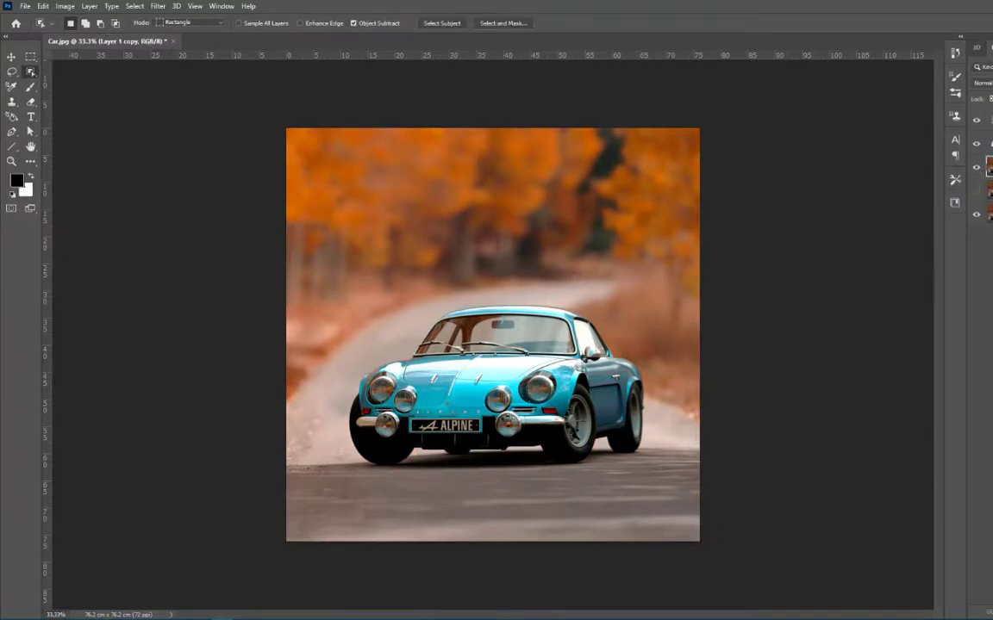
left_click(989, 144, "ctrl")
left_click(989, 167)
left_click(992, 482)
left_click(668, 149)
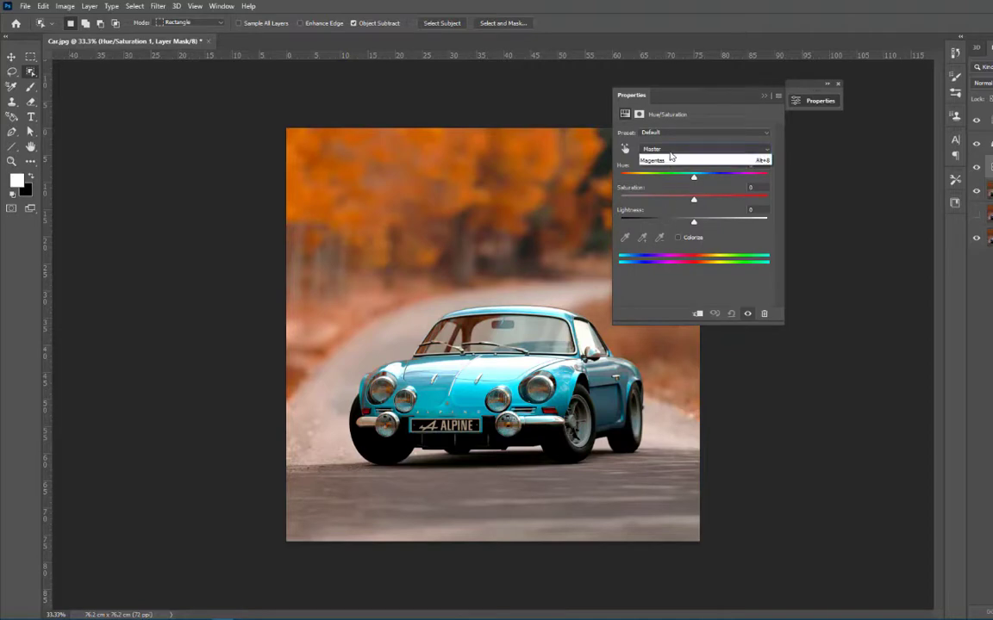
key("Up")
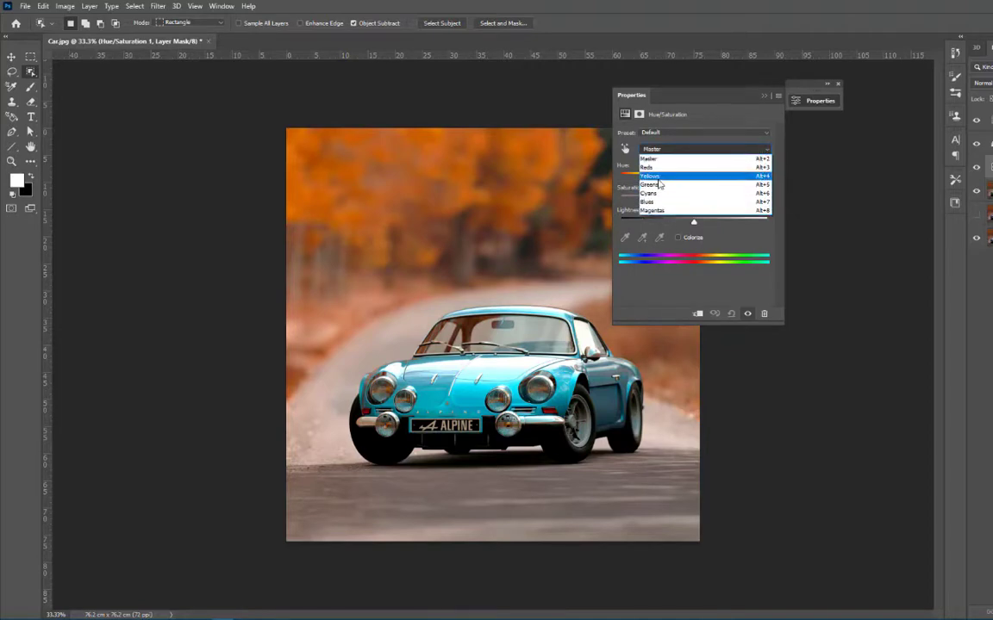
left_click(649, 194)
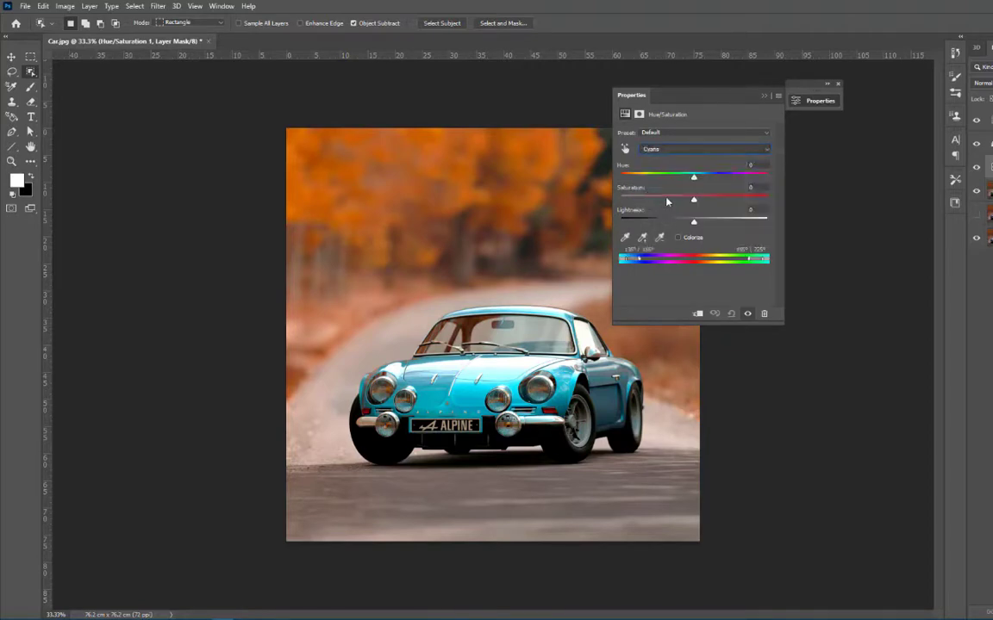
left_click_drag(694, 201, 561, 199)
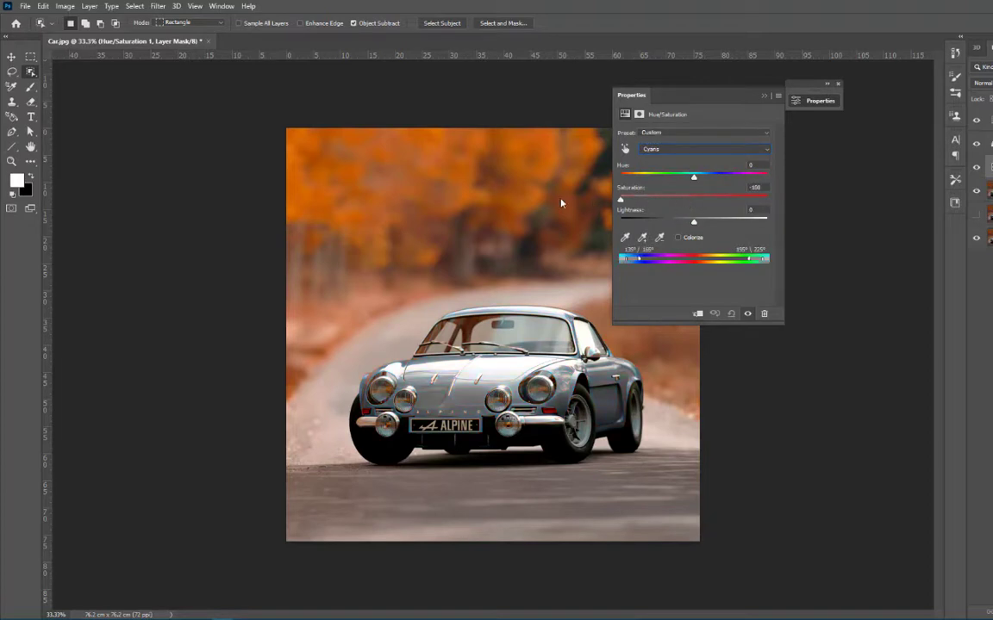
Try lowering the saturation of the Yellows to -100 in the Hue/Saturation adjustment.
left_click(688, 150)
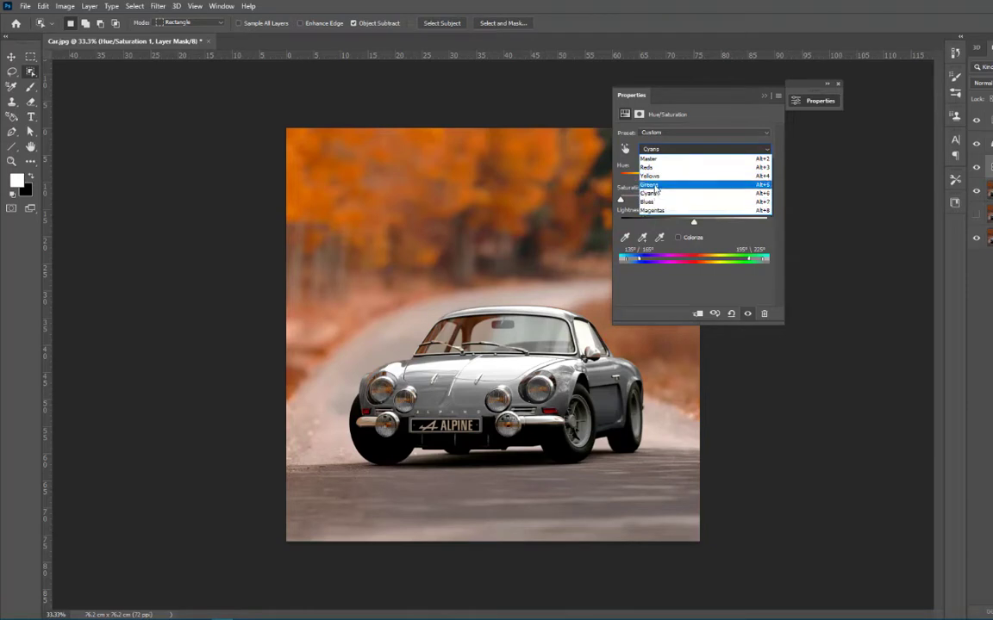
left_click(649, 176)
left_click_drag(694, 200, 530, 204)
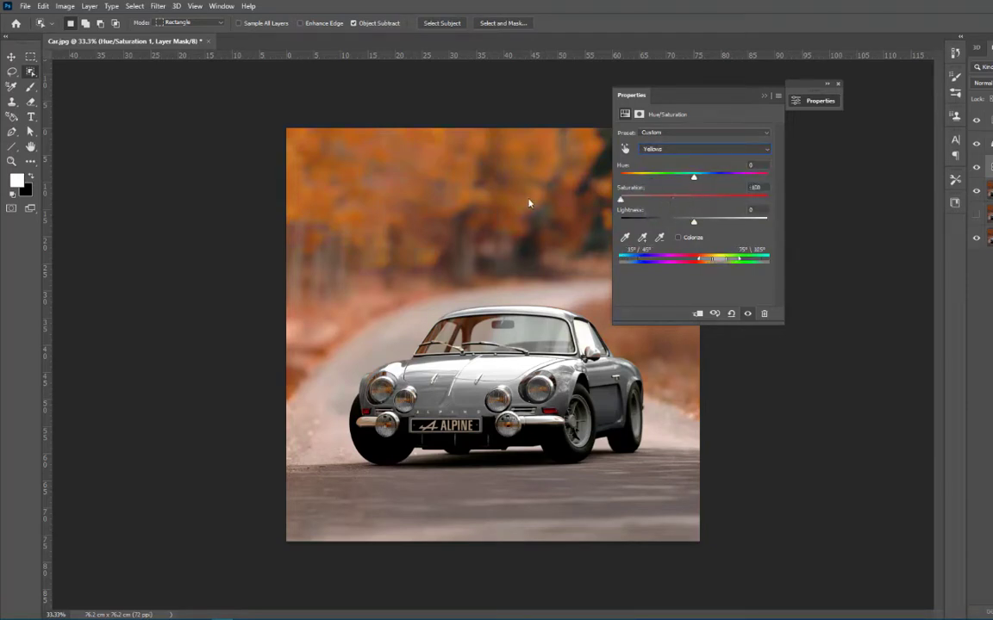
Try raising the Blues saturation to +100 and shifting the Blues hue to a higher value.
left_click(687, 150)
left_click(656, 204)
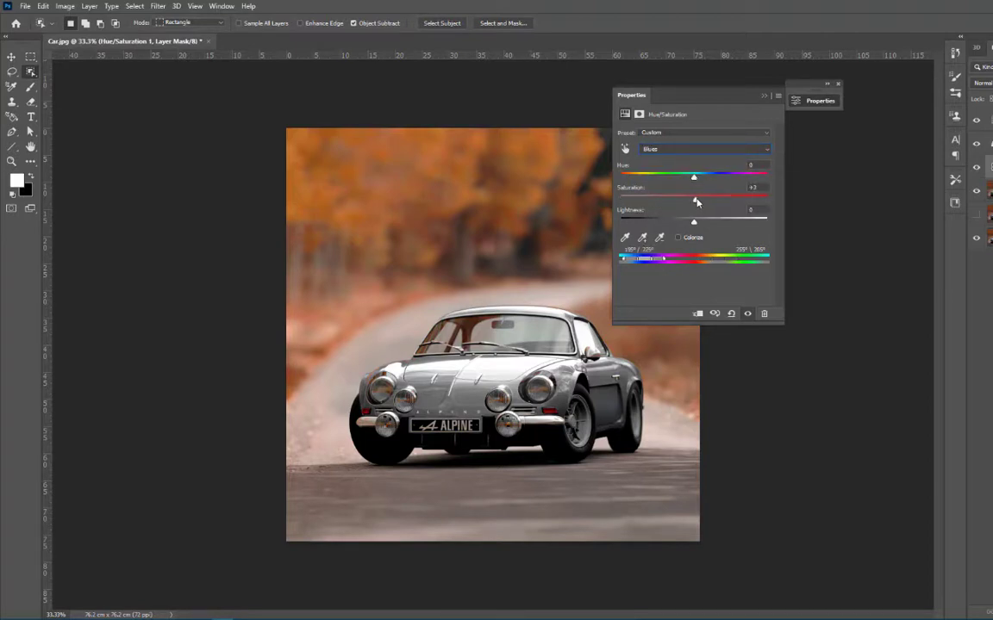
left_click_drag(695, 200, 766, 200)
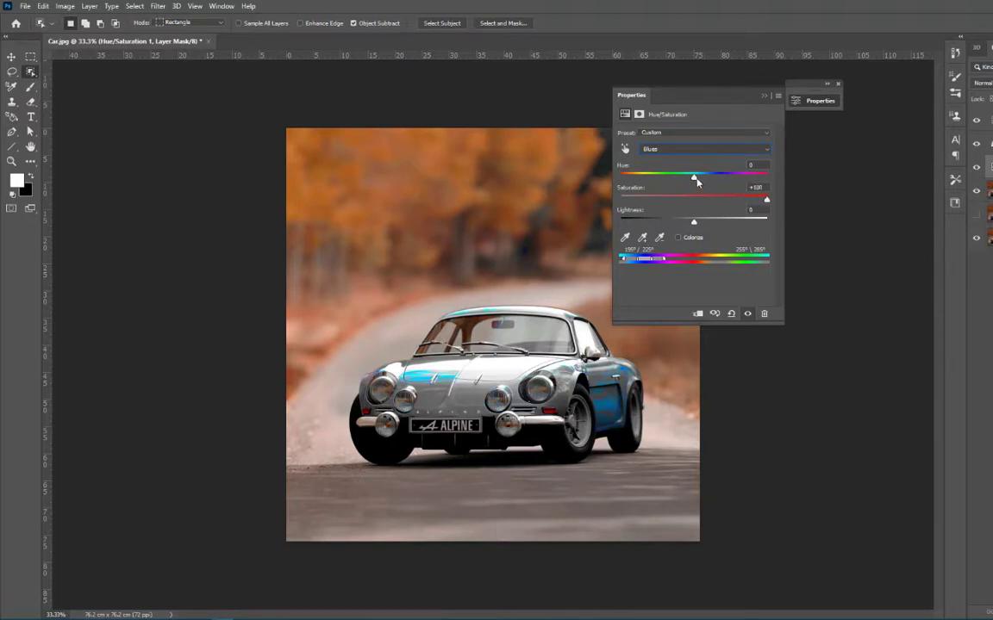
left_click_drag(697, 178, 726, 180)
Return the Hue/Saturation adjustment to the Master range and delete the adjustment layer.
left_click(681, 149)
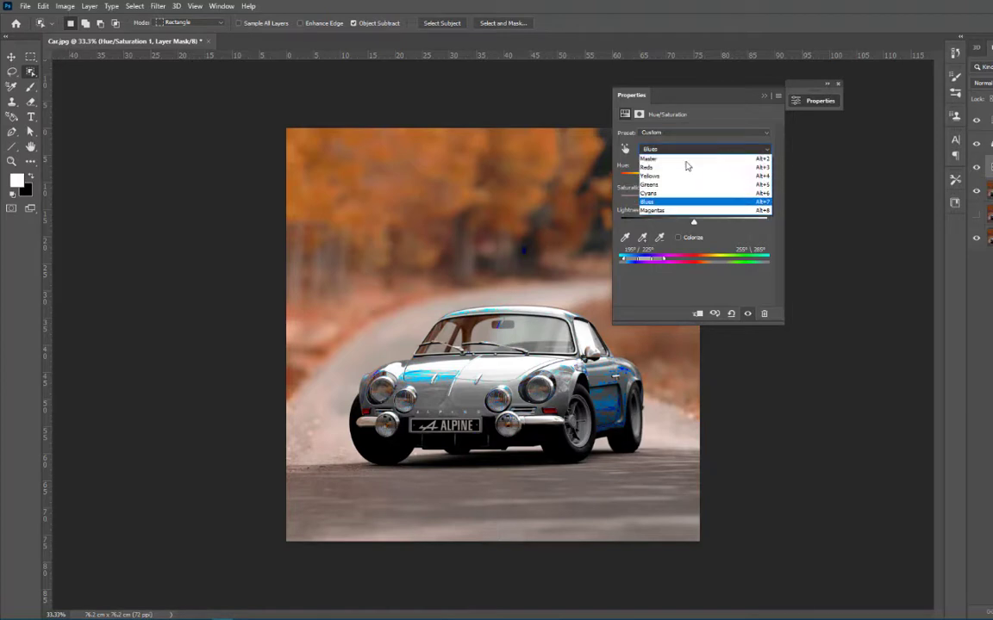
left_click(679, 160)
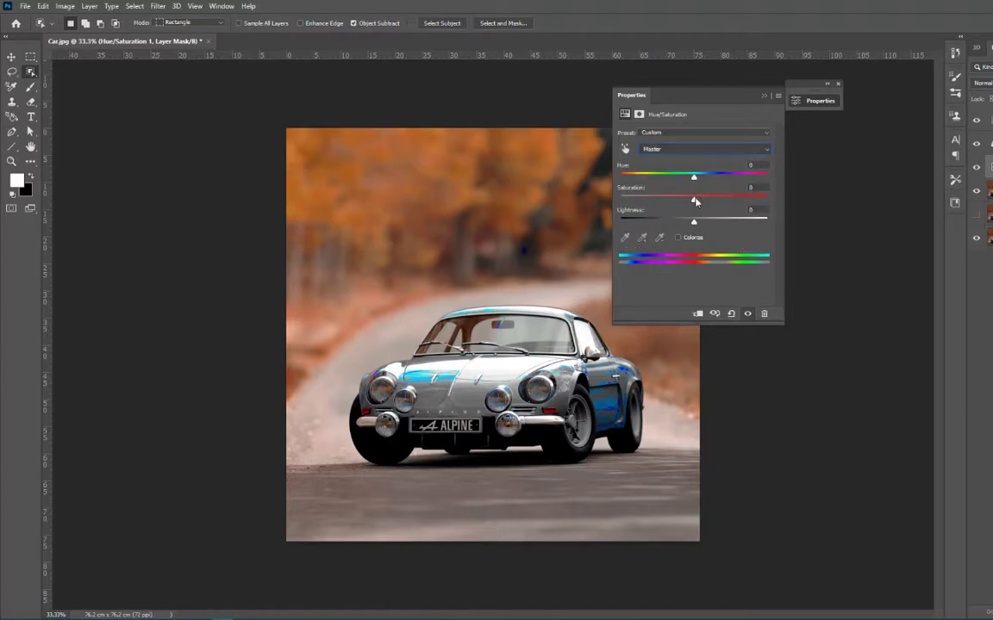
left_click(808, 102)
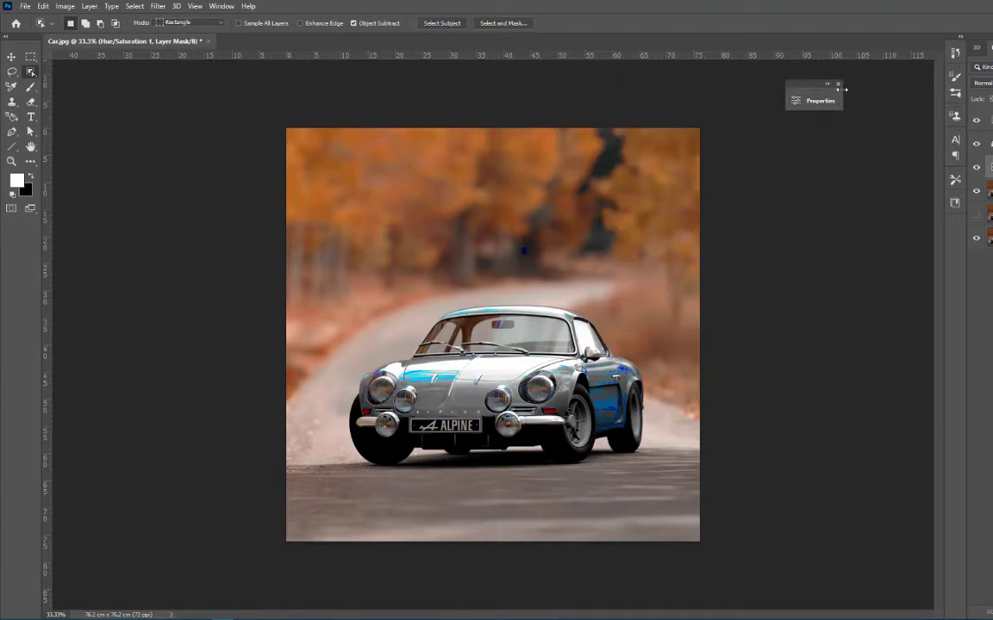
left_click(838, 83)
key("Delete")
key("Delete")
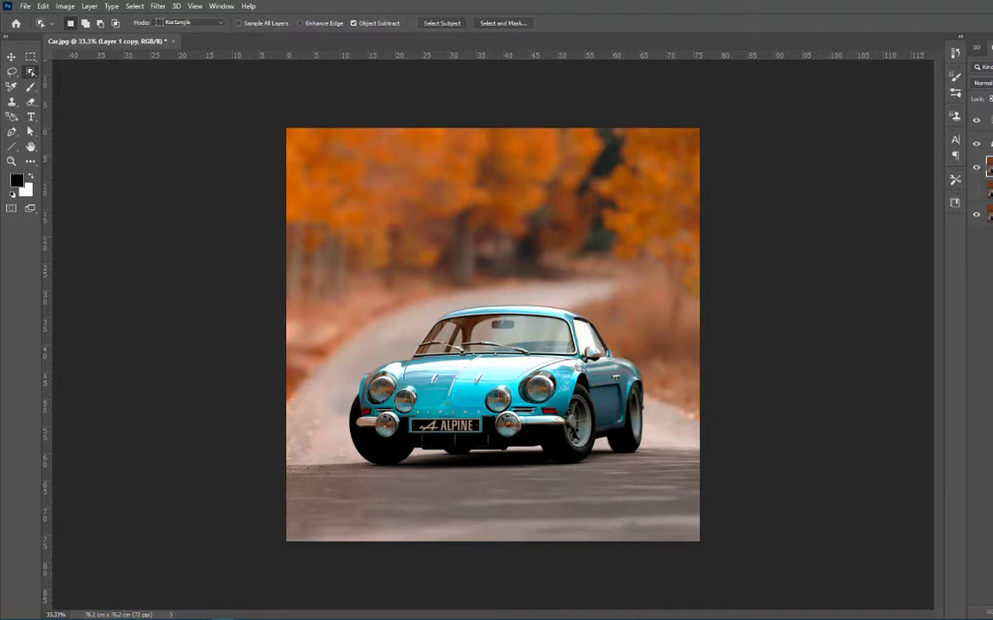
Add a new Hue/Saturation adjustment layer above the car copy and set its Master hue to 30.
left_click(991, 461)
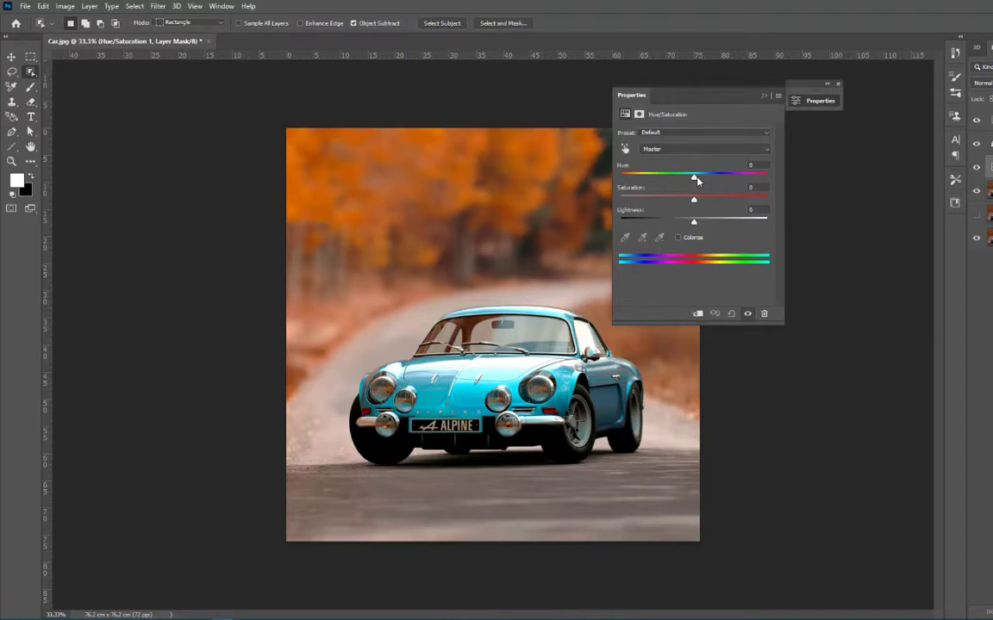
left_click_drag(697, 179, 717, 178)
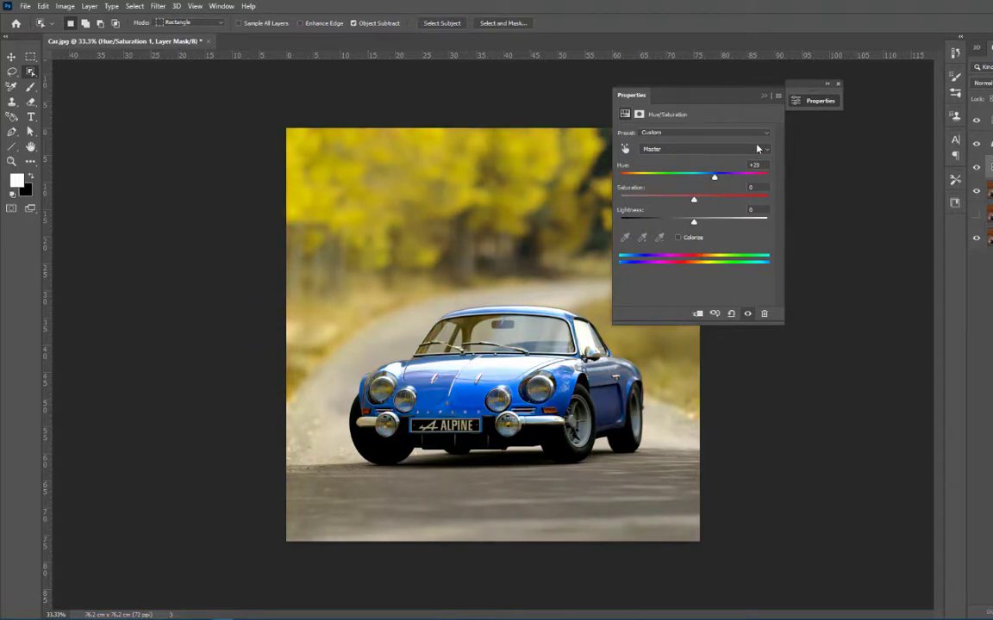
left_click_drag(761, 165, 714, 165)
type("35")
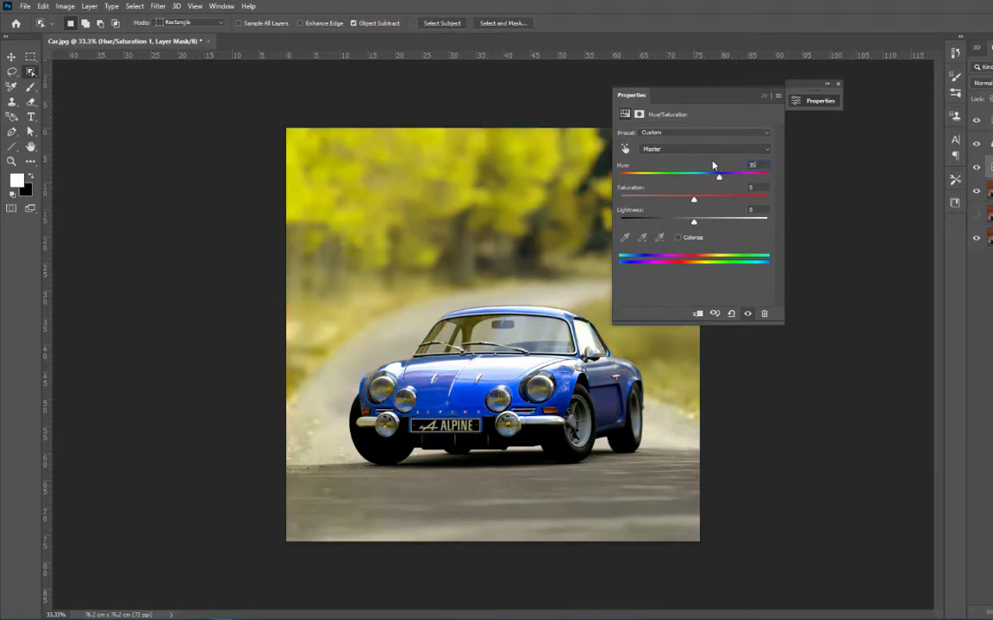
key("BackSpace")
key("BackSpace")
type("3")
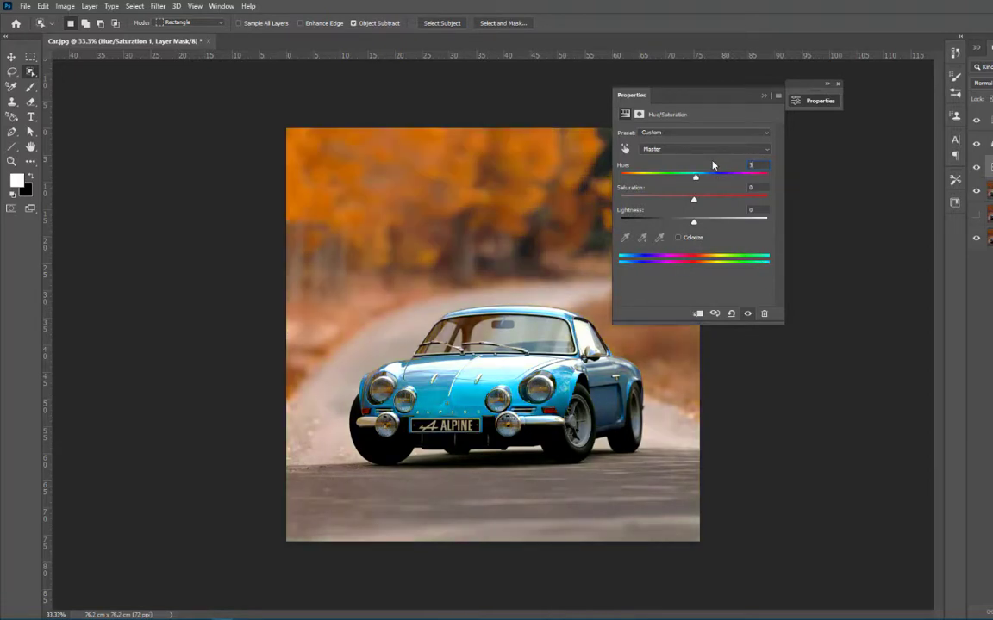
type("0")
key("Return")
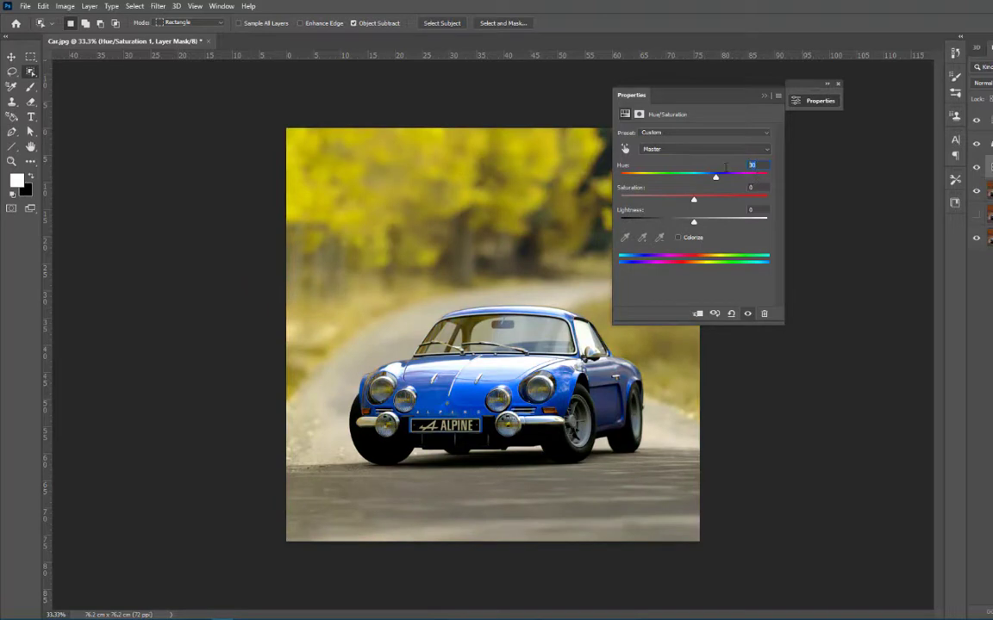
Try a Master hue of 32, set it back to 30, and limit the adjustment to the car layer.
type("32")
key("Return")
type("30")
left_click(763, 96)
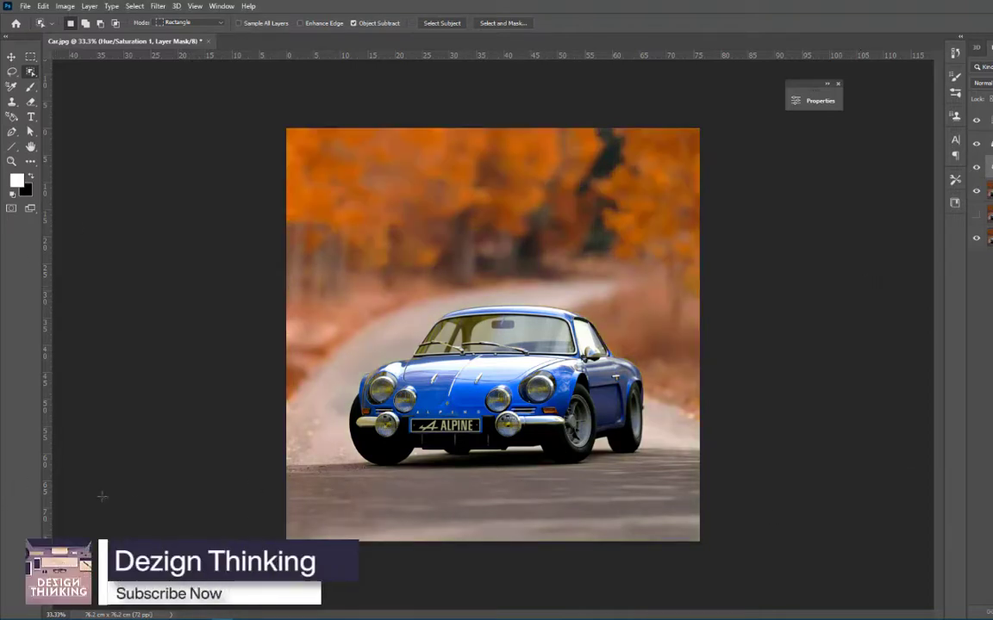
left_click(836, 84)
Toggle the Hue/Saturation layer's visibility to compare the car's color before and after.
left_click(976, 168)
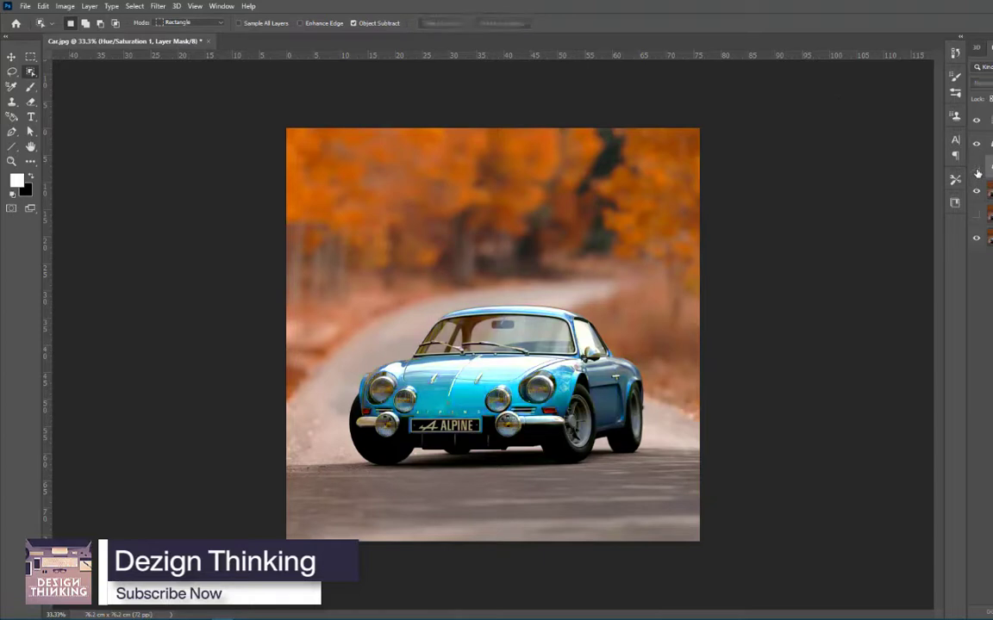
left_click(976, 168)
left_click(976, 168)
left_click(976, 168)
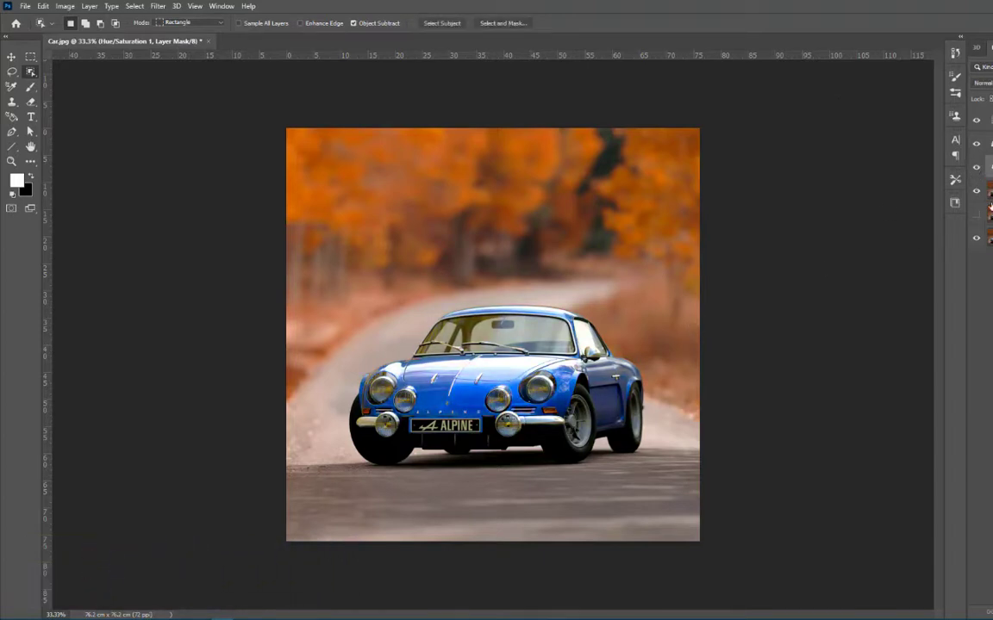
Merge the Layer 1 copy with its Hue/Saturation adjustment layer.
left_click(990, 192)
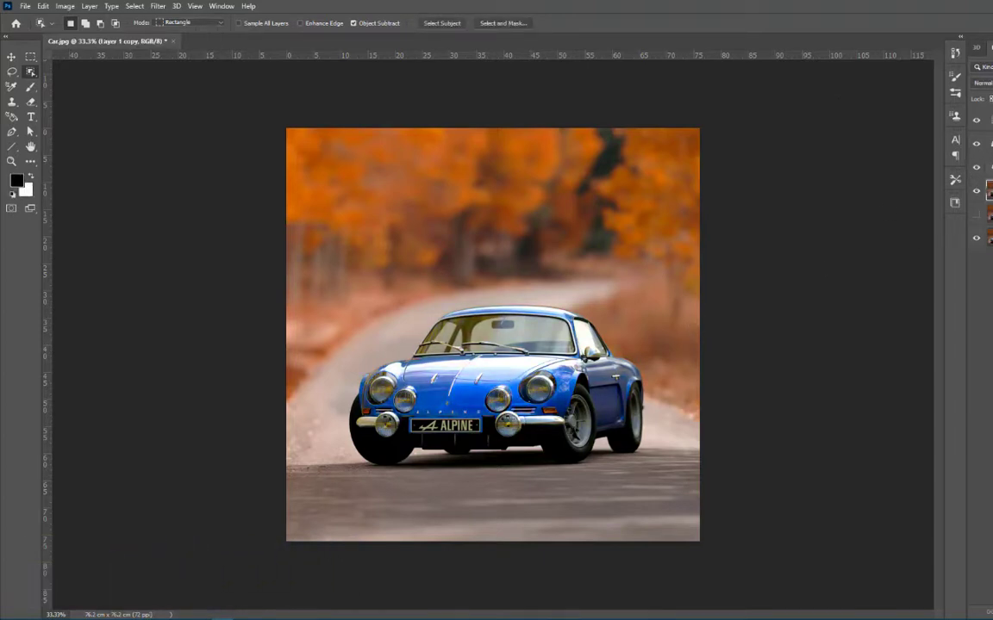
left_click(990, 167, "shift")
key("ctrl+e")
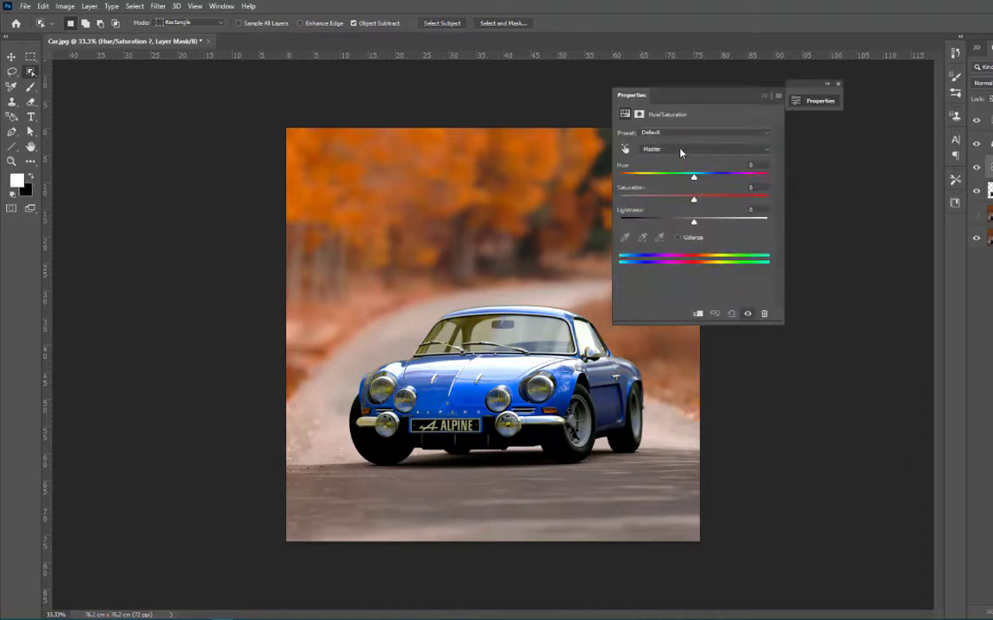
Set the saturation of the Yellows to -98 in the new Hue/Saturation adjustment layer.
left_click(681, 150)
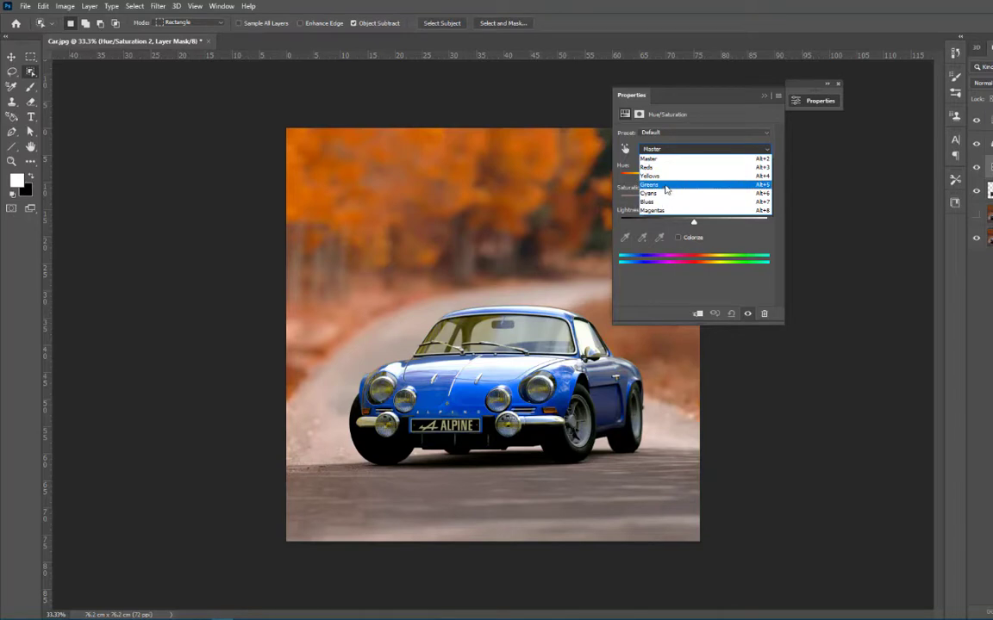
left_click(662, 176)
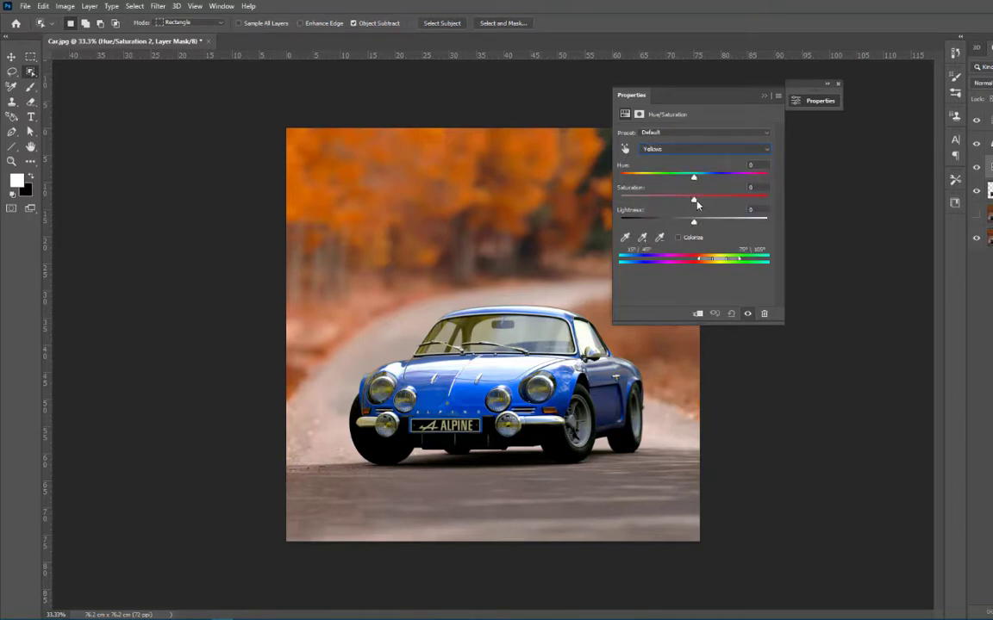
left_click_drag(695, 200, 622, 200)
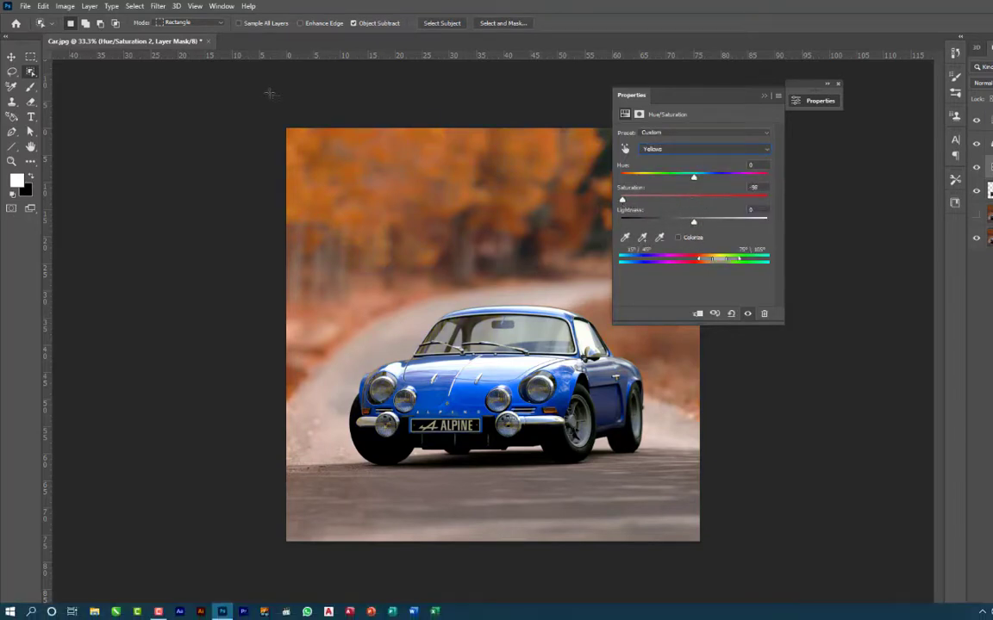
left_click(763, 96)
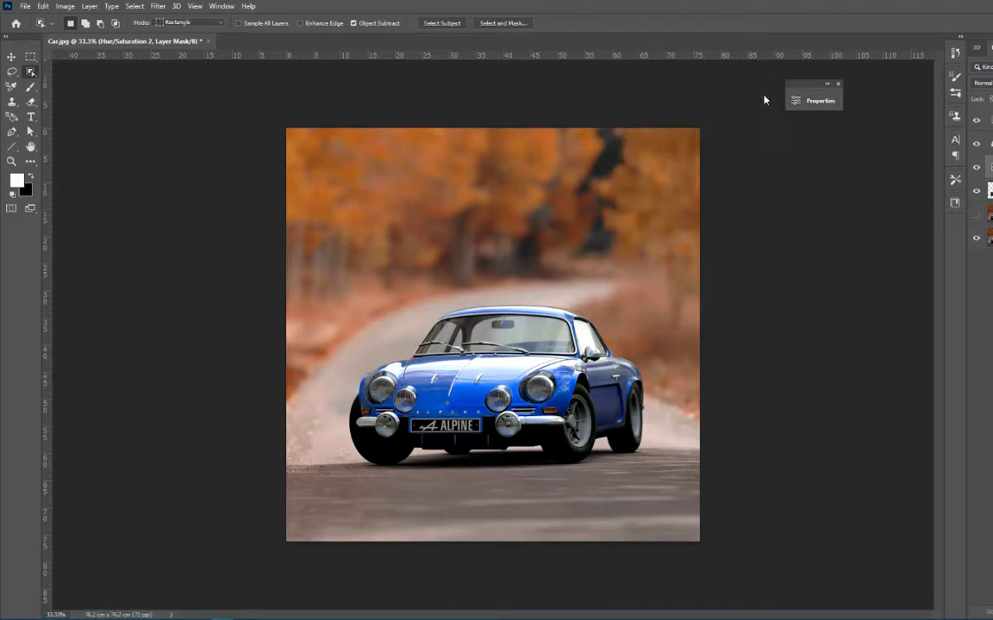
Merge the Hue/Saturation adjustment layer with the car layer beneath it.
left_click(988, 191)
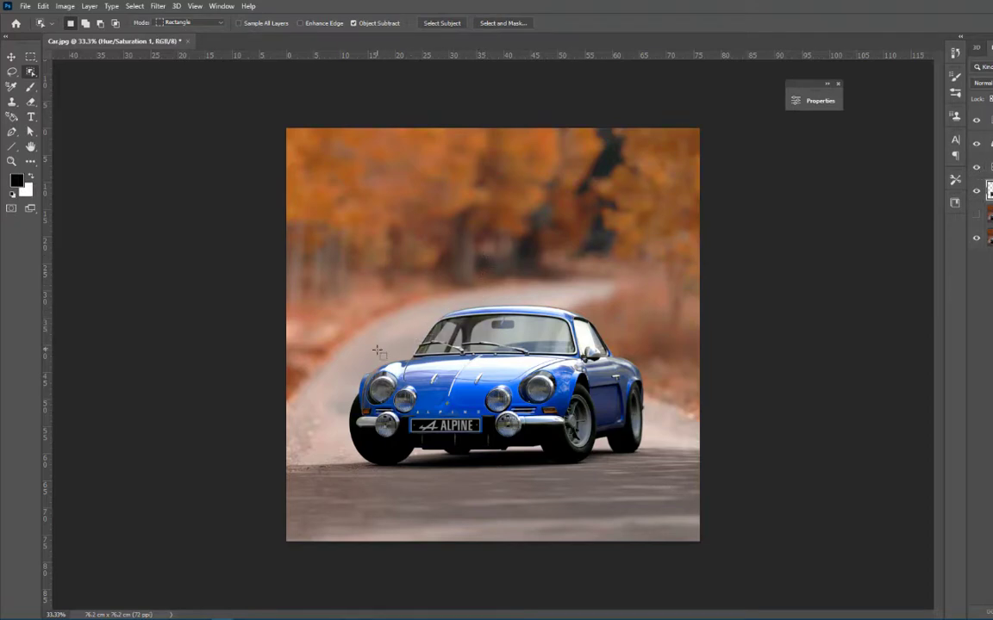
scroll(352, 321, "up", 5)
left_click_drag(504, 440, 477, 433)
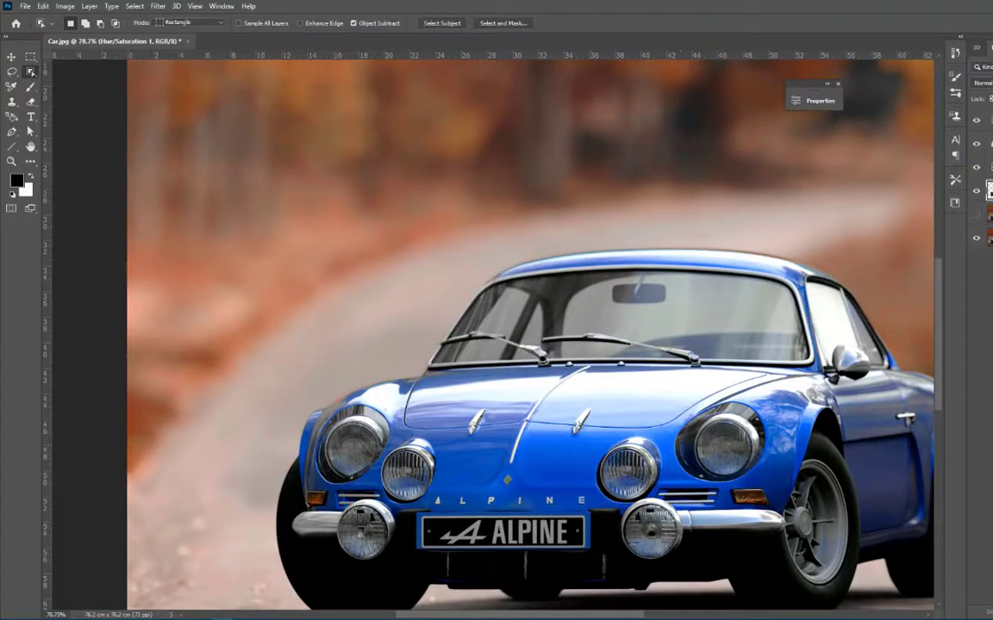
left_click(988, 168)
left_click(987, 190, "shift")
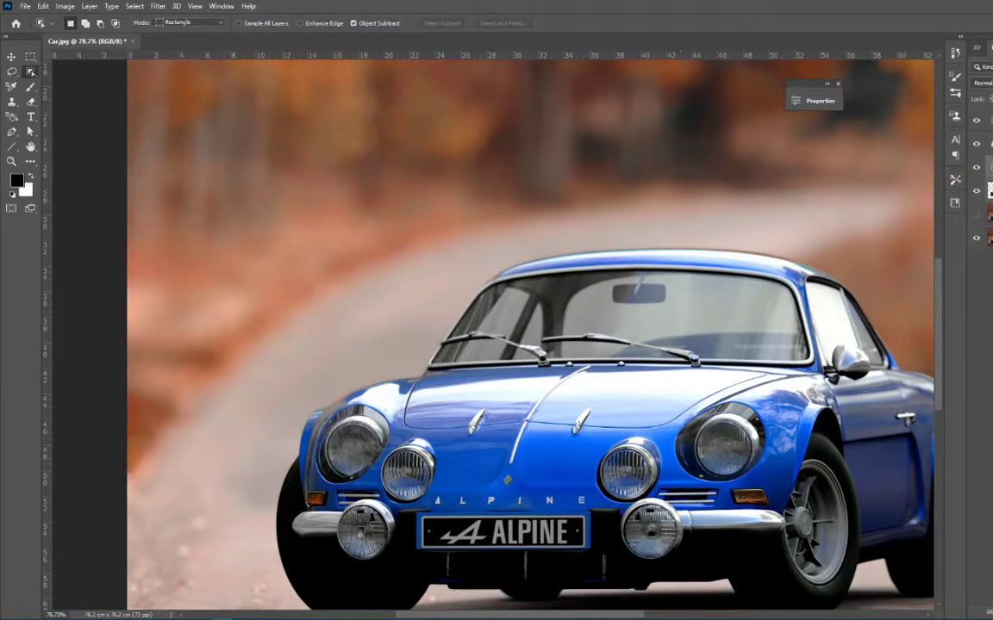
Add another Hue/Saturation adjustment layer above the car layer and set the saturation of the Blues to +36.
left_click(988, 165)
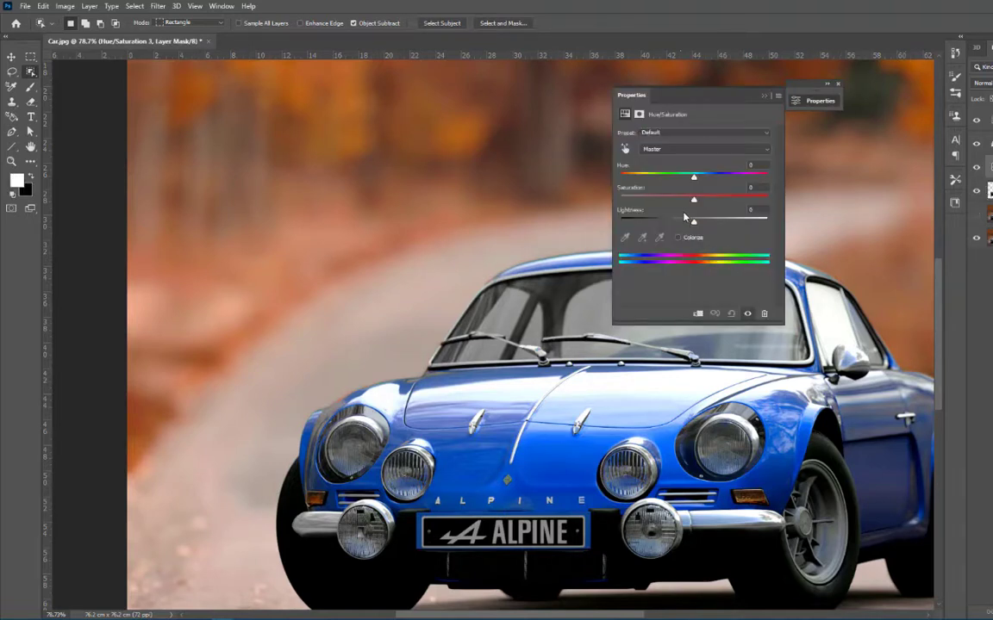
left_click(694, 151)
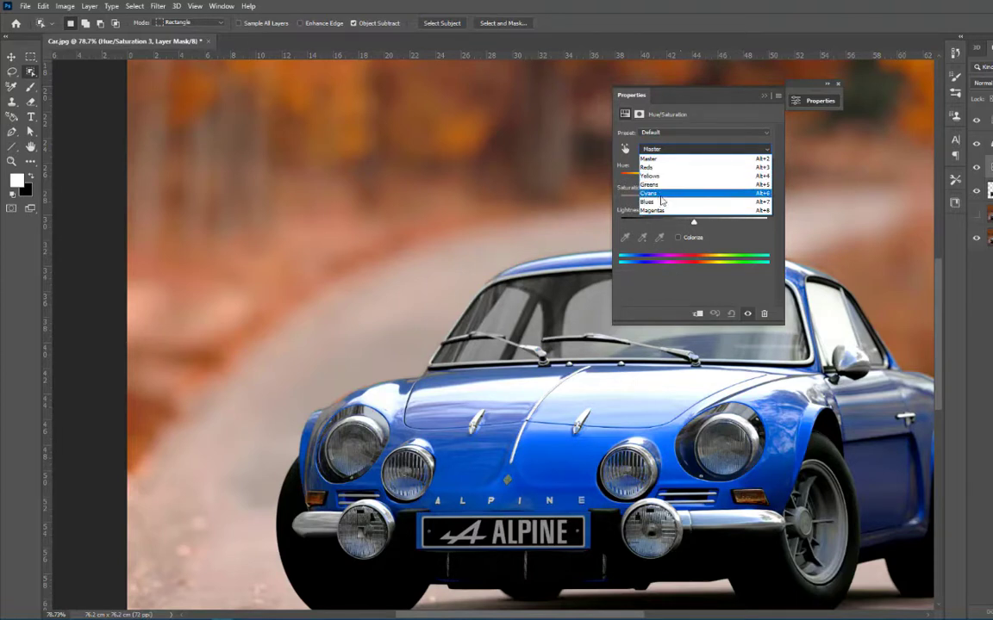
left_click(660, 202)
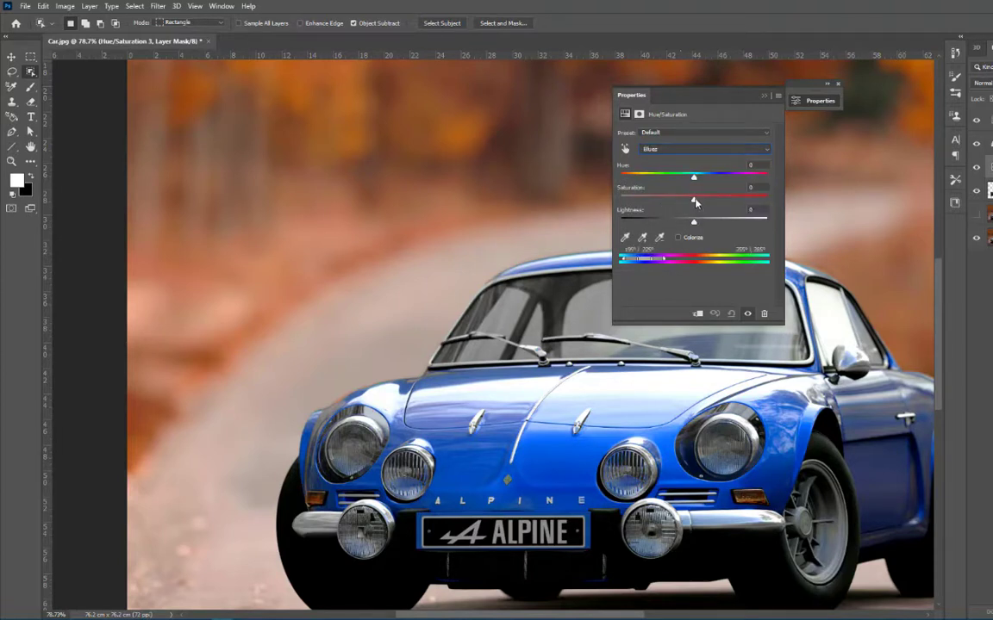
left_click_drag(696, 203, 719, 200)
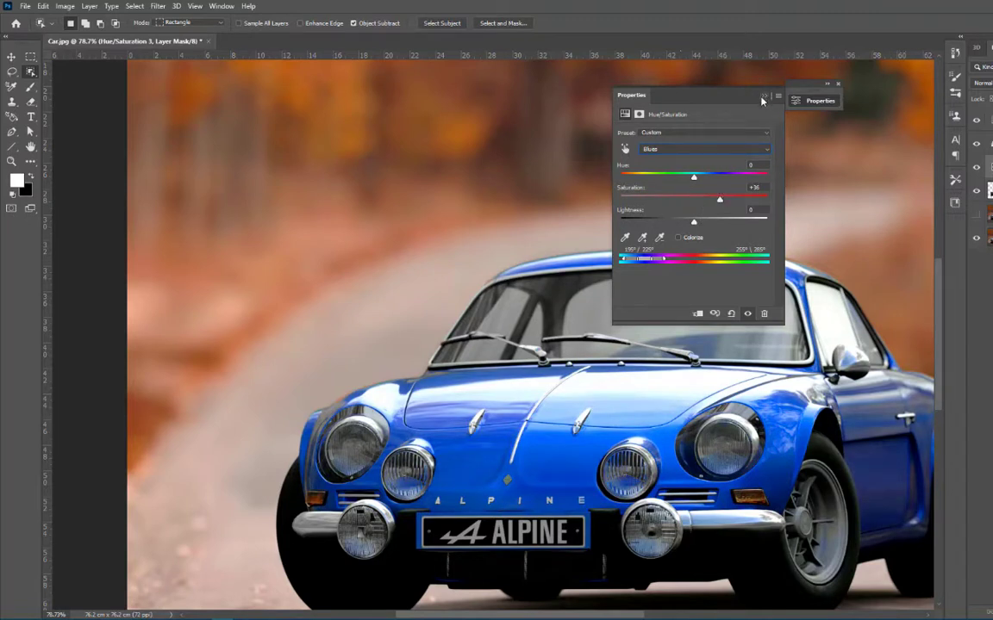
Set the saturation of the Yellows to -100 and merge the Hue/Saturation adjustment into the car layer.
left_click(736, 146)
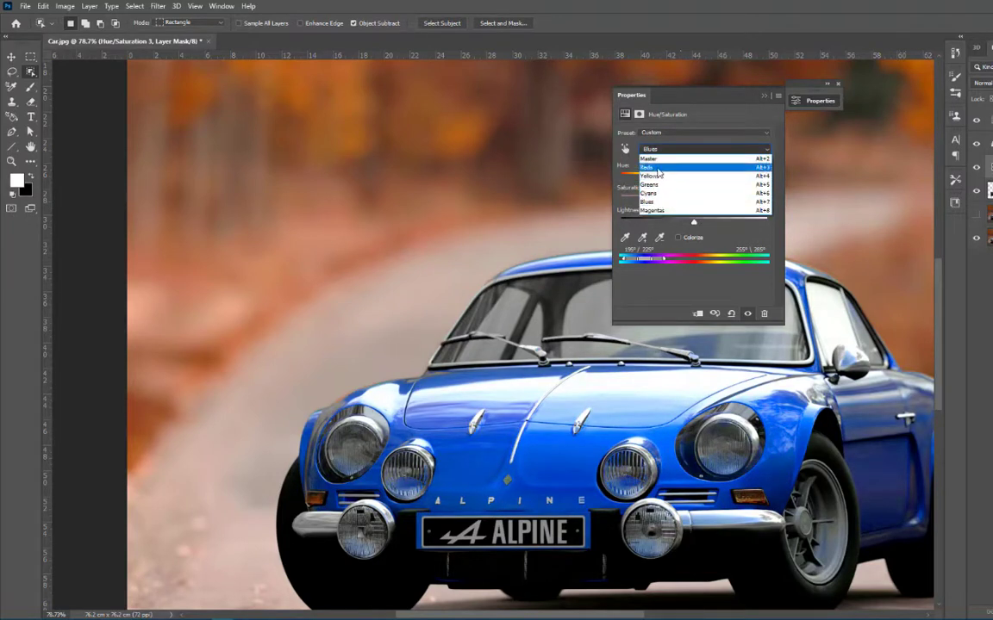
left_click(658, 176)
left_click_drag(695, 200, 532, 220)
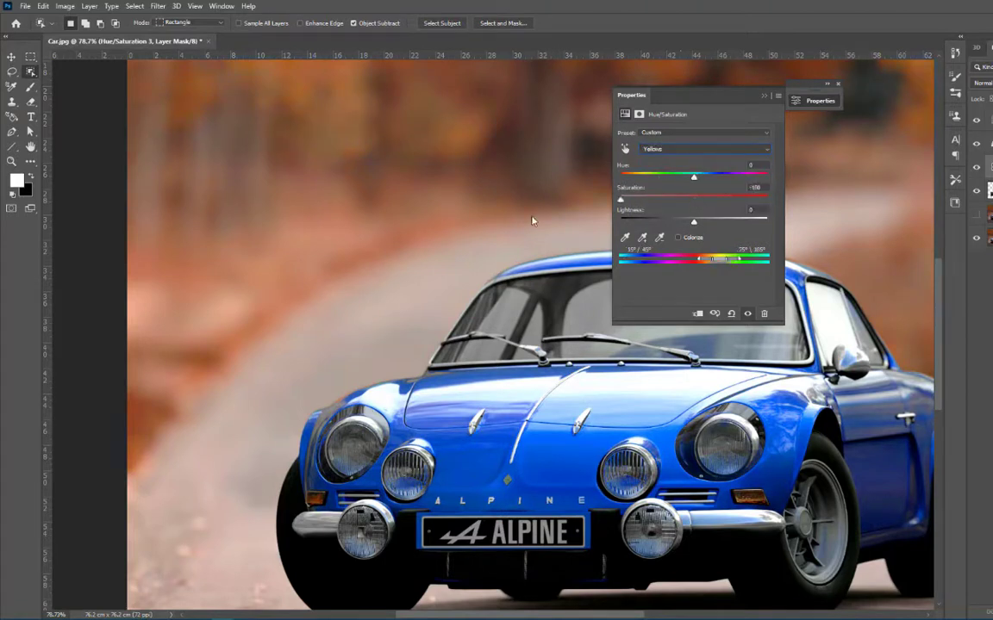
left_click(763, 97)
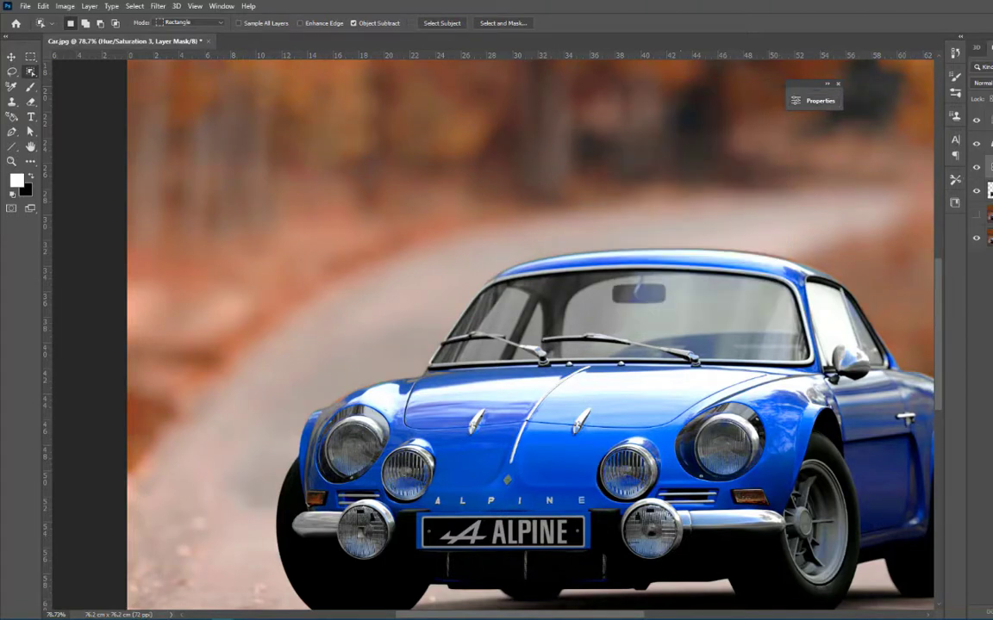
key("ctrl+e")
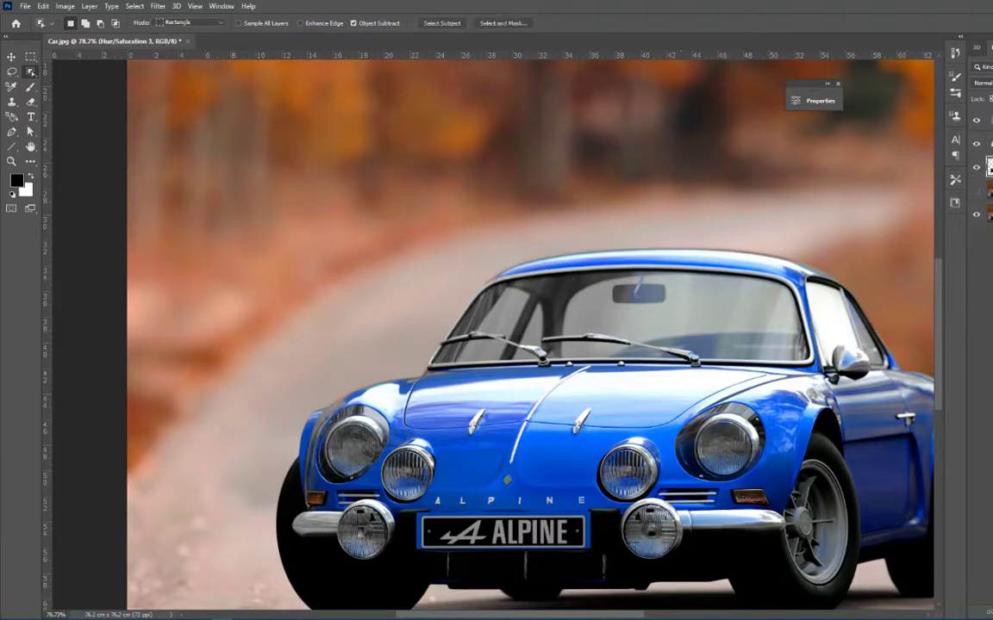
key("ctrl+0")
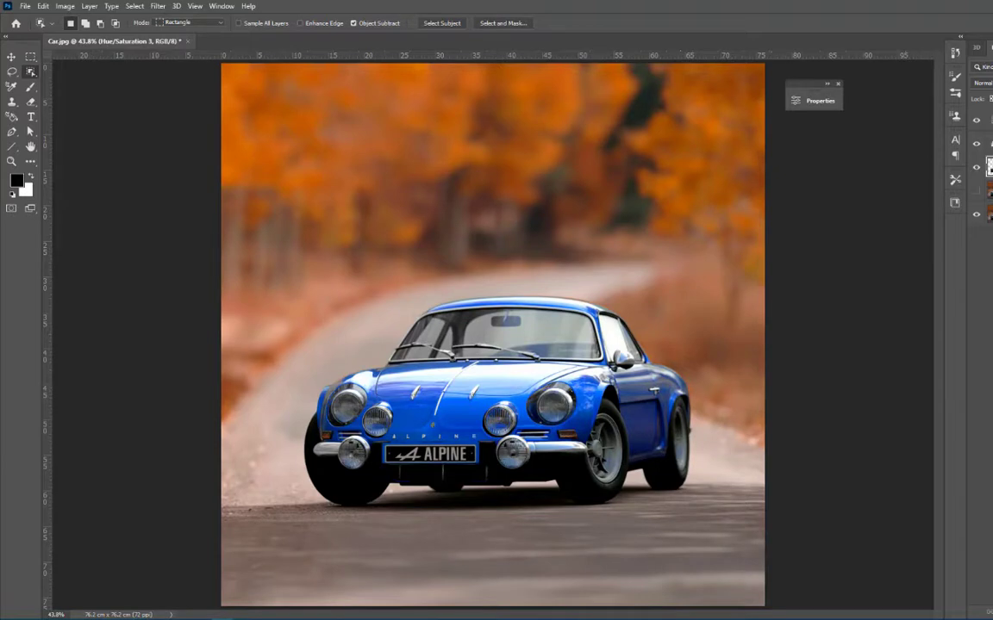
Add a Color Lookup adjustment layer above the Curves layer and try the 3Strip.look and Candlelight.CUBE 3D LUTs.
left_click(990, 144)
left_click(990, 121, "shift")
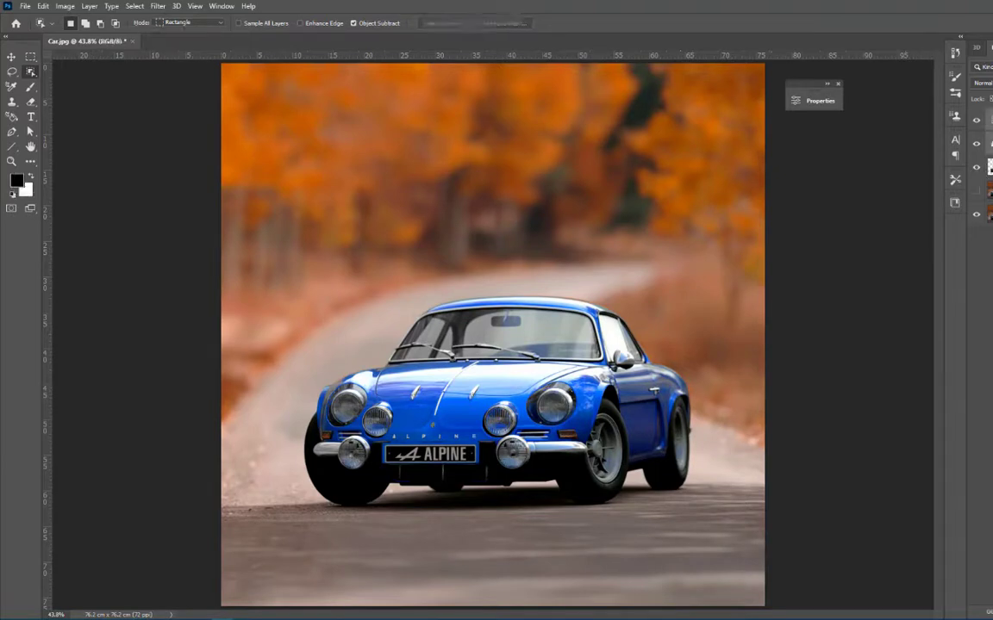
left_click(990, 120)
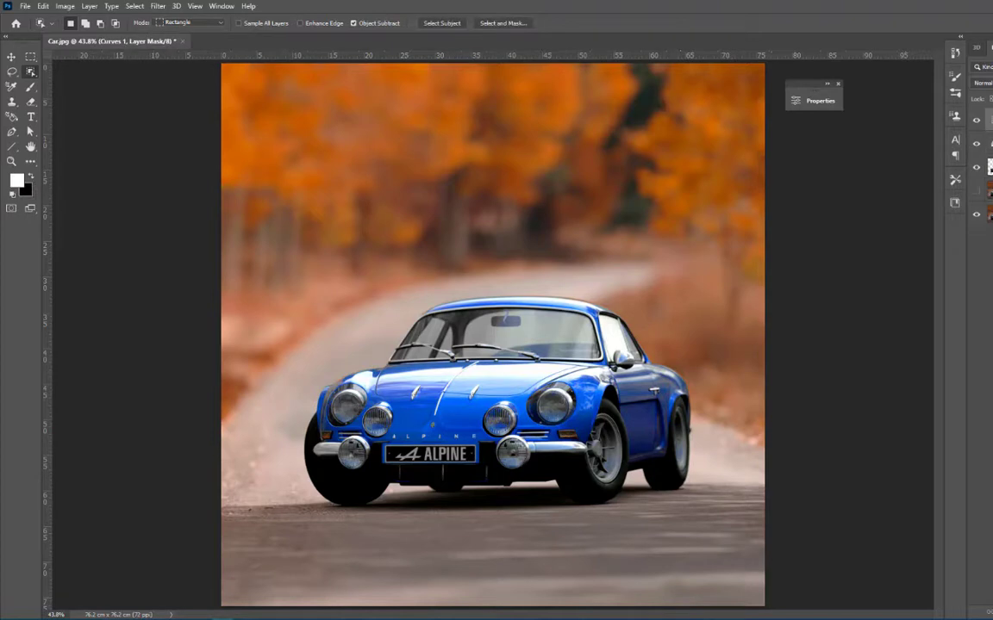
left_click(718, 136)
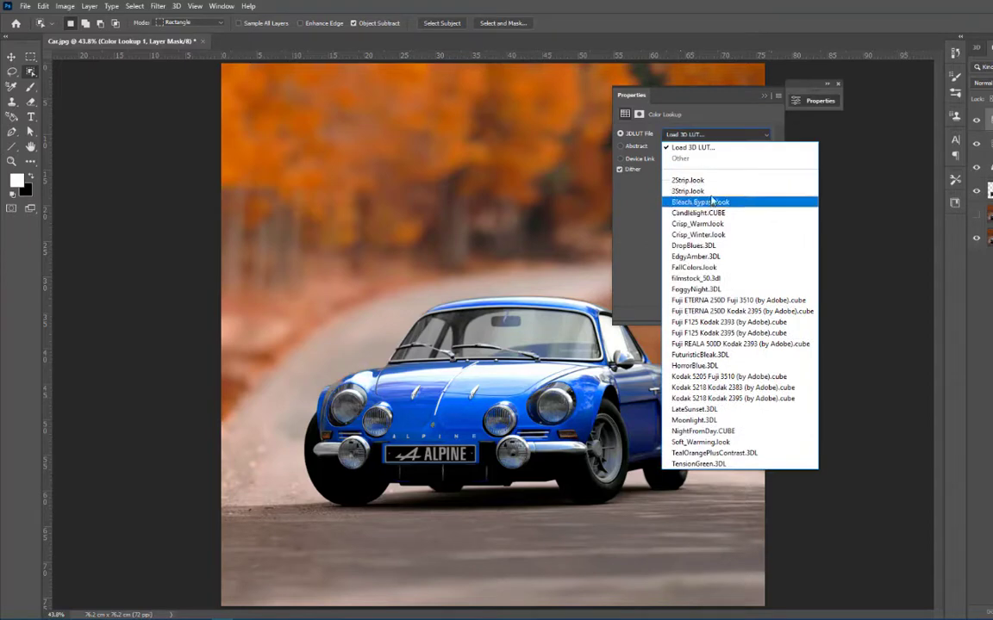
left_click(711, 193)
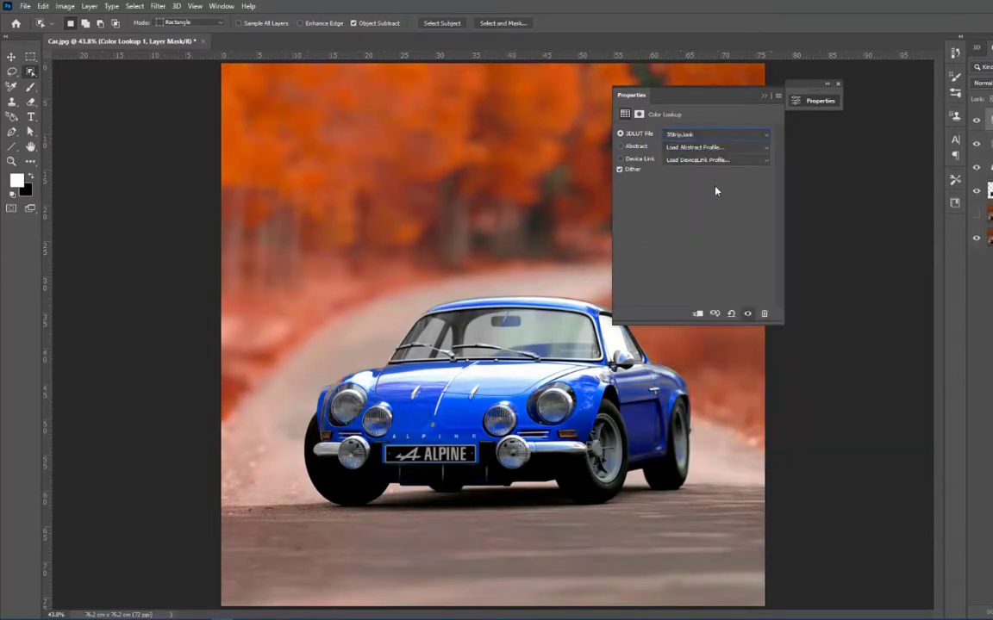
left_click(734, 136)
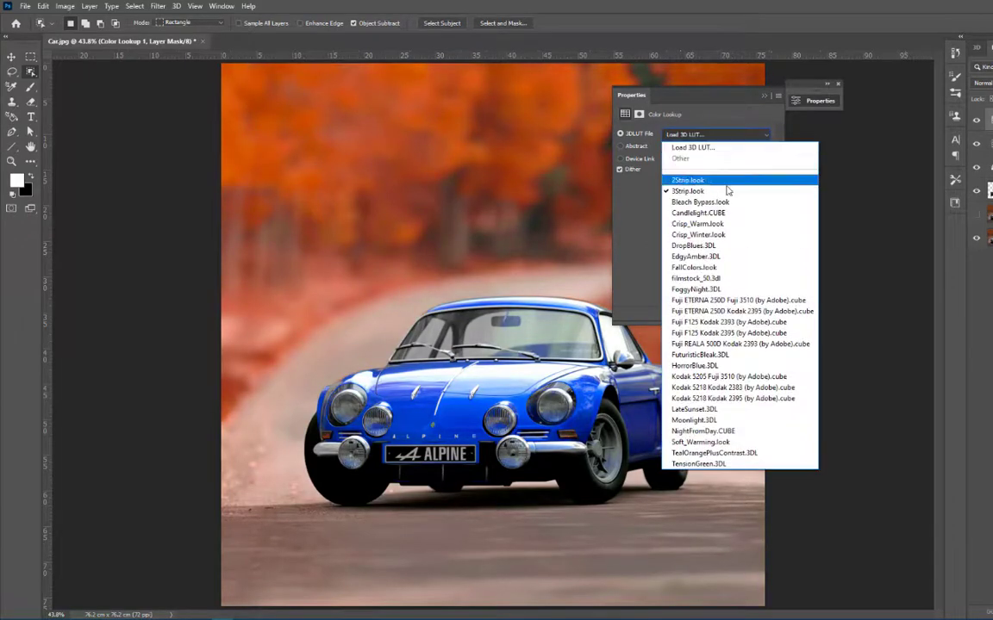
left_click(718, 213)
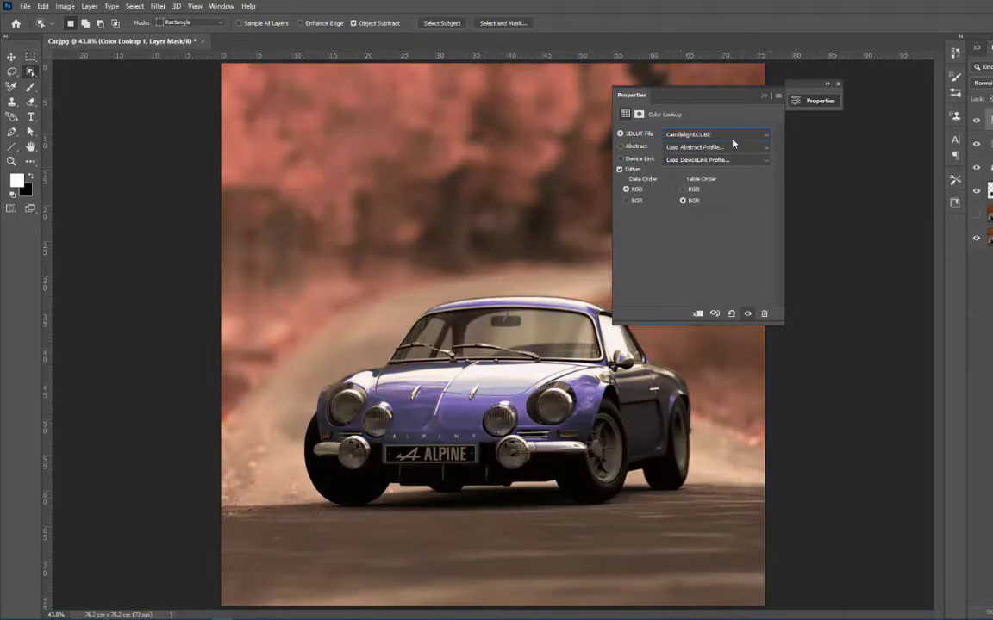
Apply the FallColors.look 3D LUT in the Color Lookup adjustment layer.
left_click(731, 138)
left_click(712, 268)
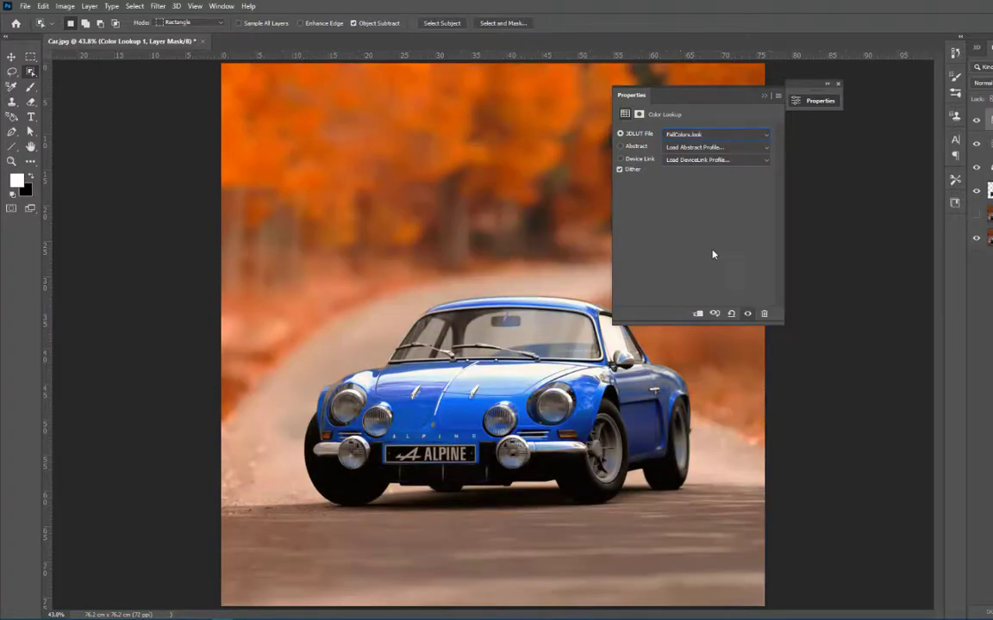
left_click(820, 126)
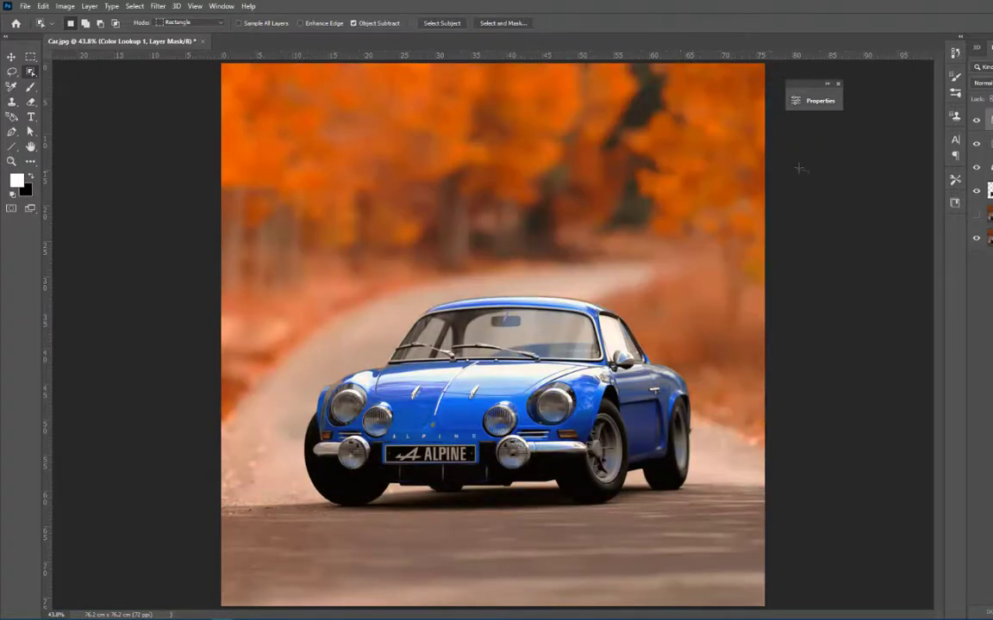
Group the Levels, Curves and Color Lookup adjustment layers.
left_click(990, 167)
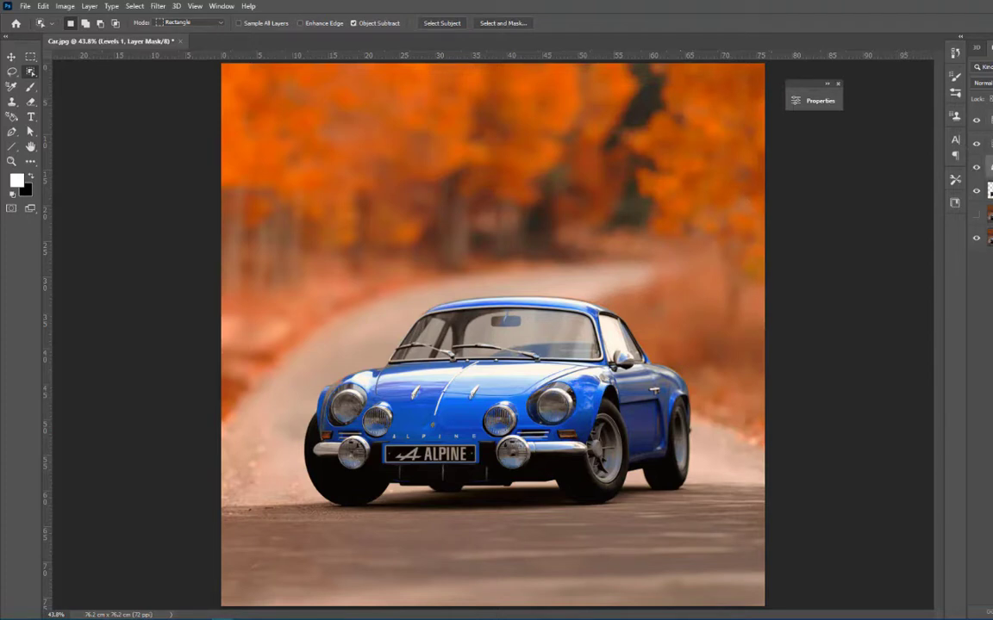
left_click(990, 121, "shift")
left_click(990, 167)
left_click(990, 120, "shift")
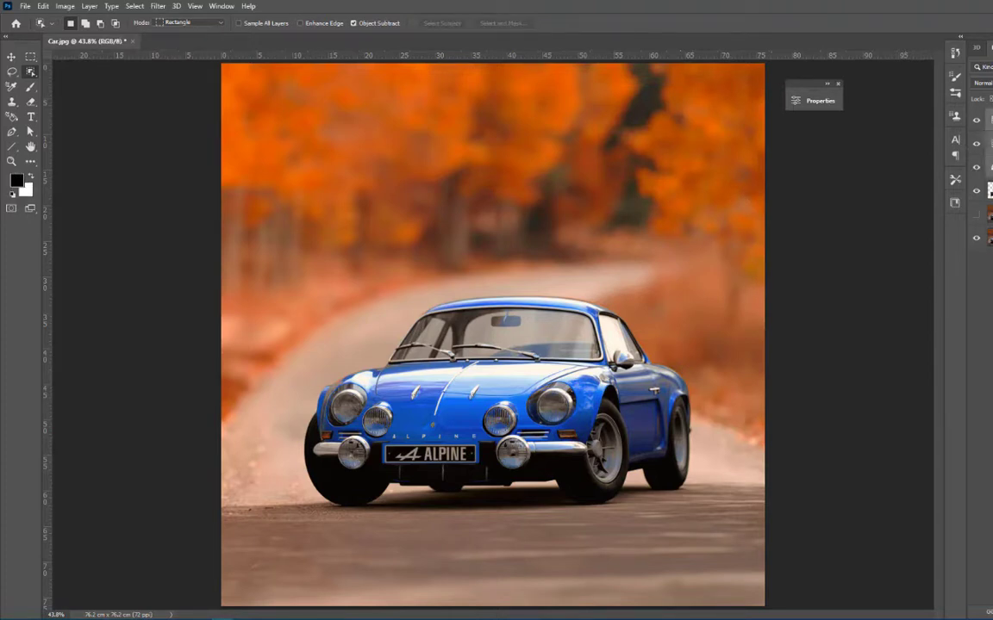
key("ctrl+g")
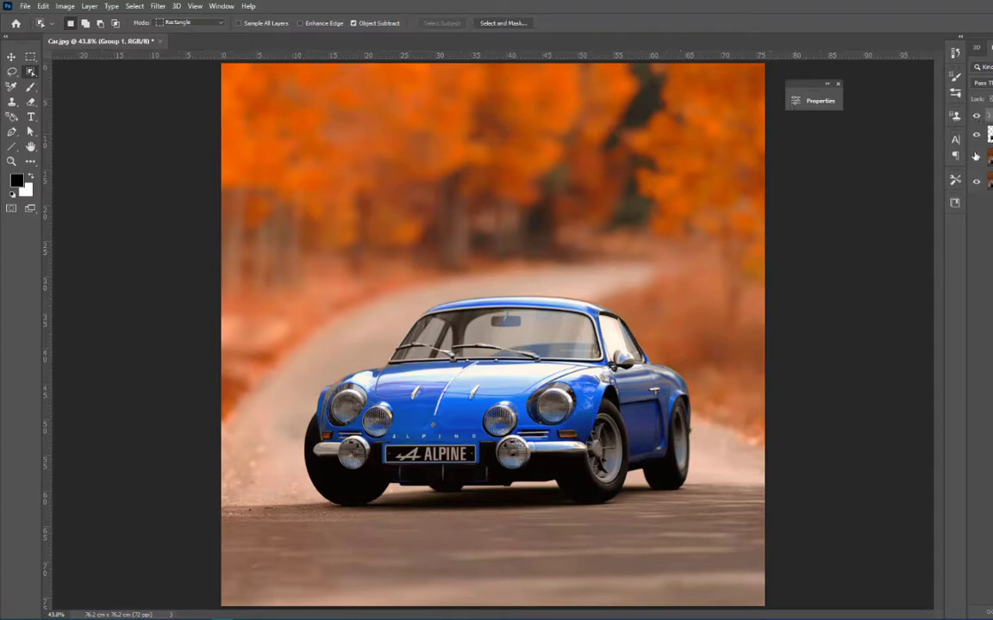
Show the hidden photo layer below the car layer and merge the two layers.
key("ctrl+z")
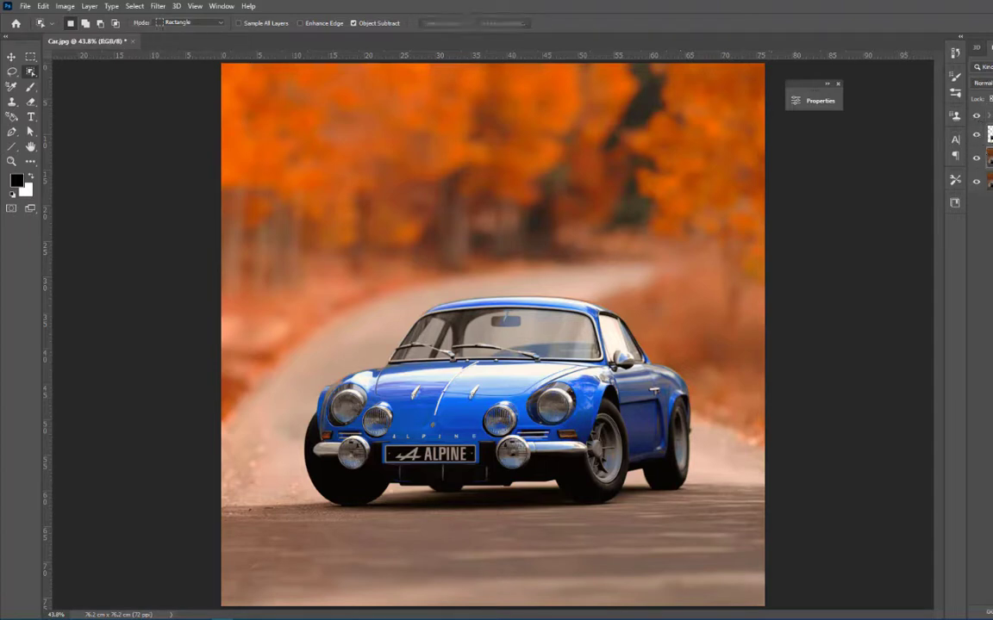
key("ctrl+z")
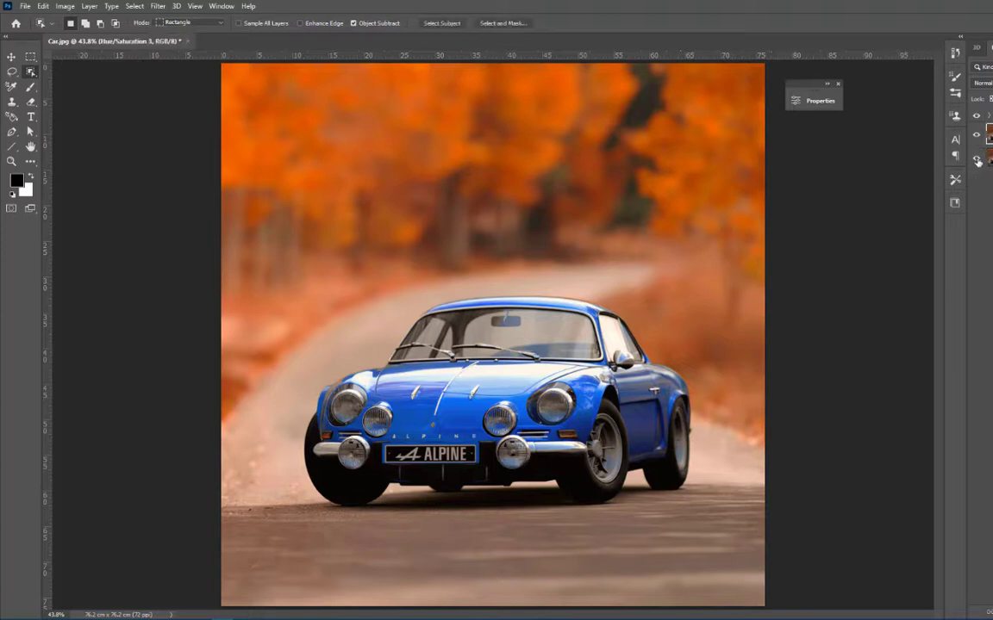
Toggle between showing only the background layer and all layers to compare the photo before and after.
left_click(977, 160, "alt")
left_click(976, 161, "alt")
left_click(976, 160, "alt")
left_click(977, 161, "alt")
Save the edited photo on the computer's Desktop as the TIFF file Car with layers and LZW compression.
left_click(25, 6)
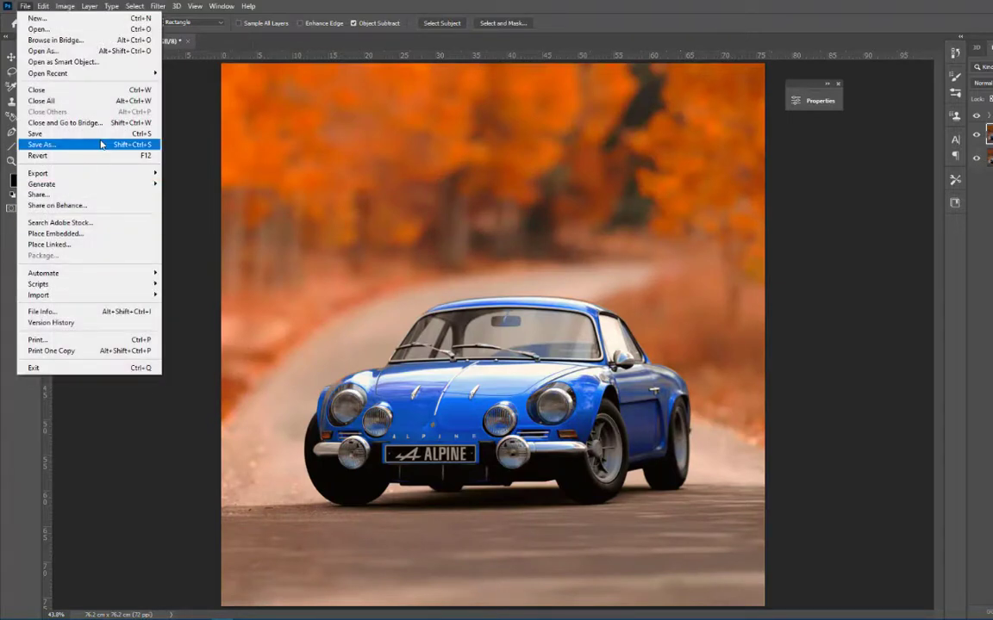
left_click(101, 145)
left_click(603, 401)
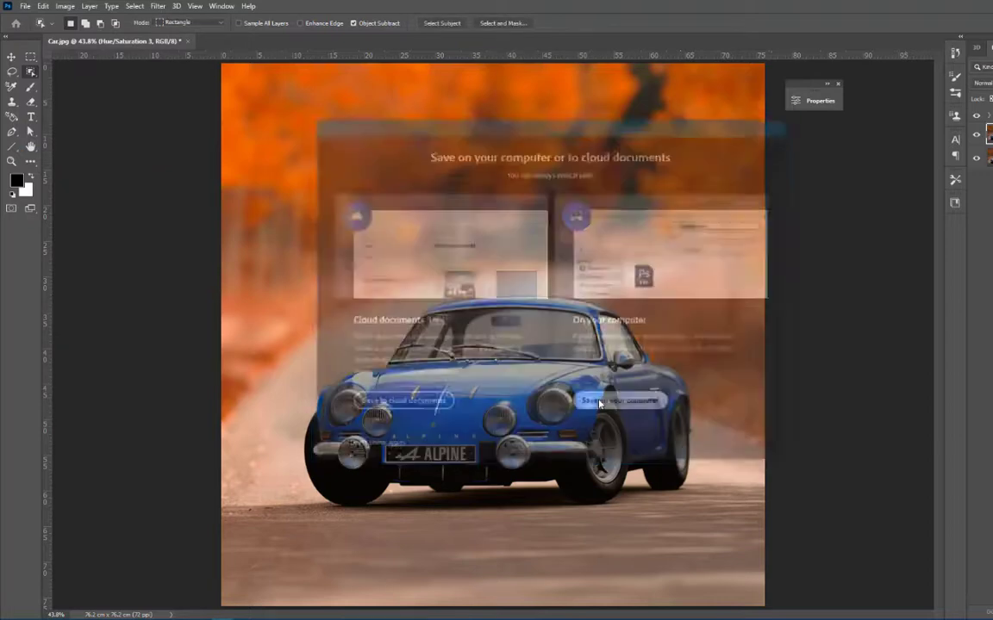
scroll(60, 138, "up", 3)
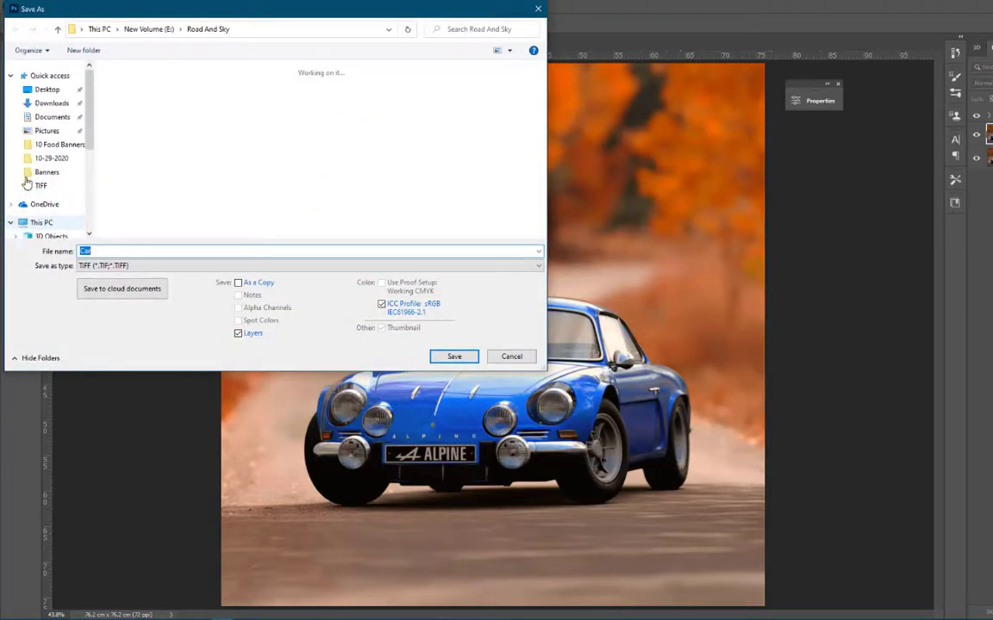
left_click(61, 90)
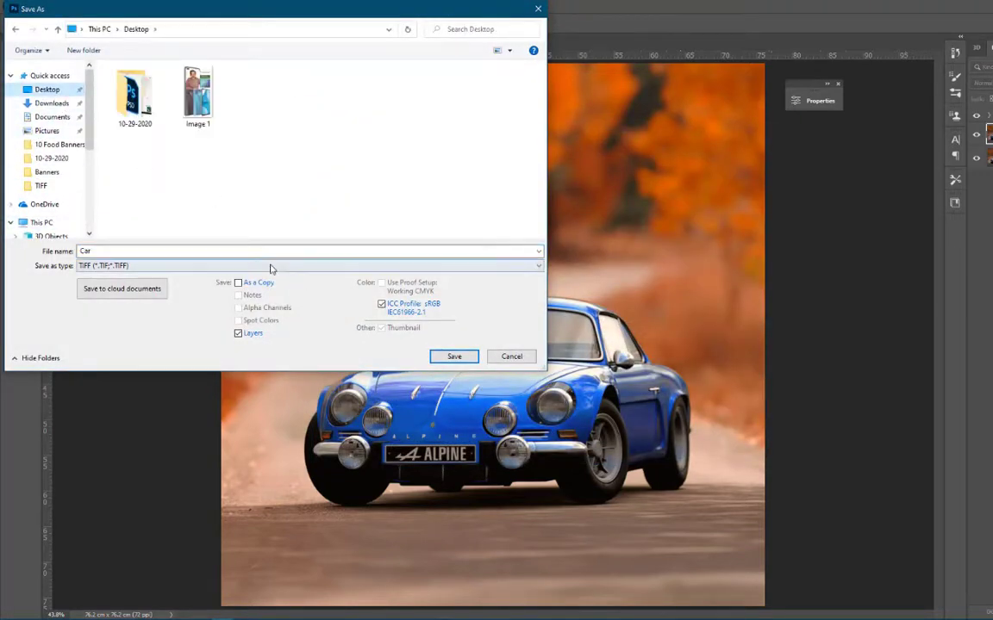
left_click(455, 356)
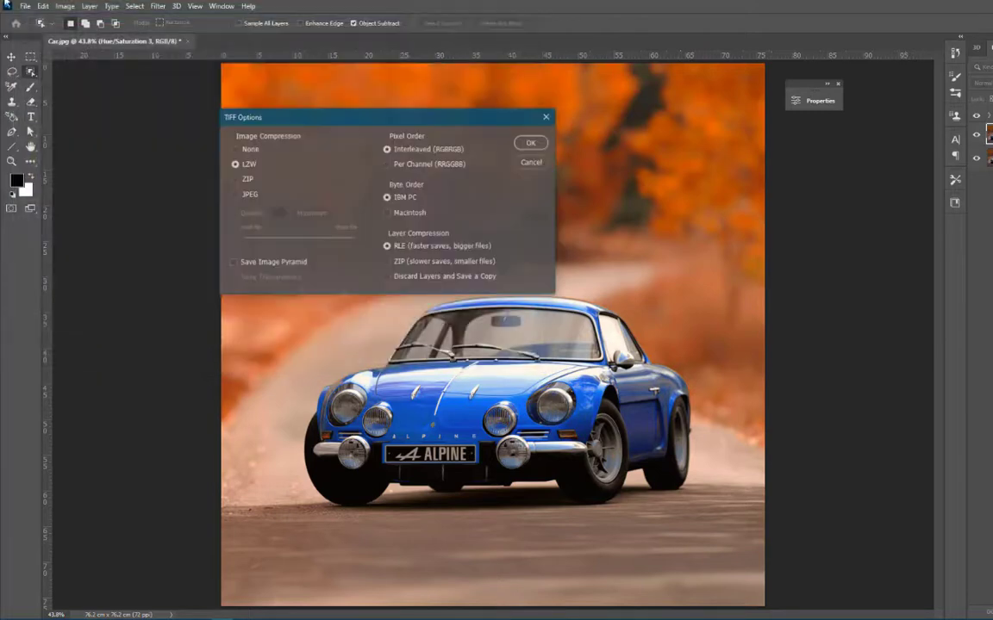
left_click(531, 143)
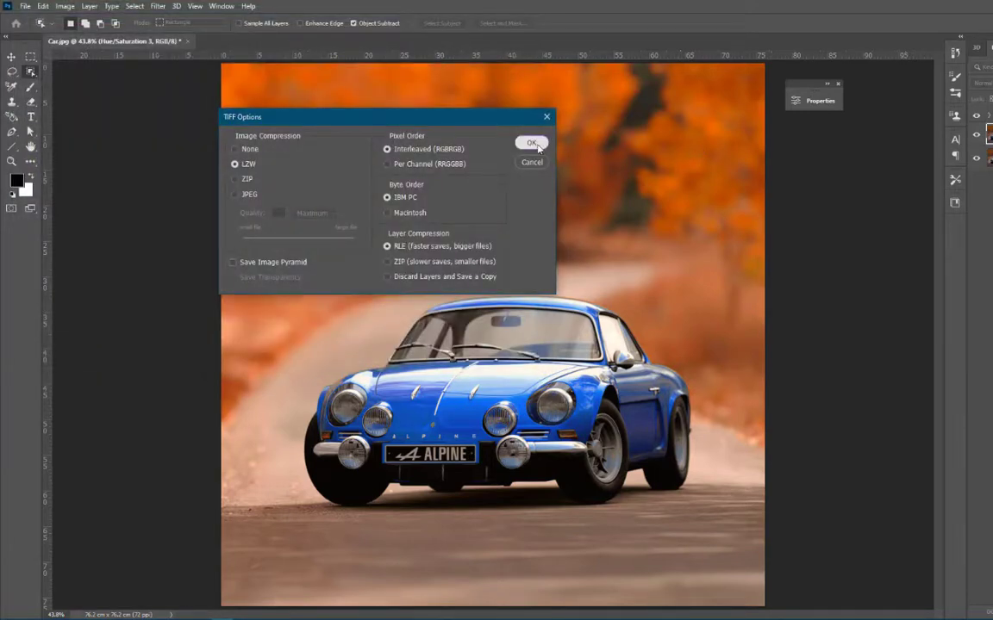
Hide the blue car layer between the adjustment group and the background layer.
left_click(976, 136)
left_click(25, 6)
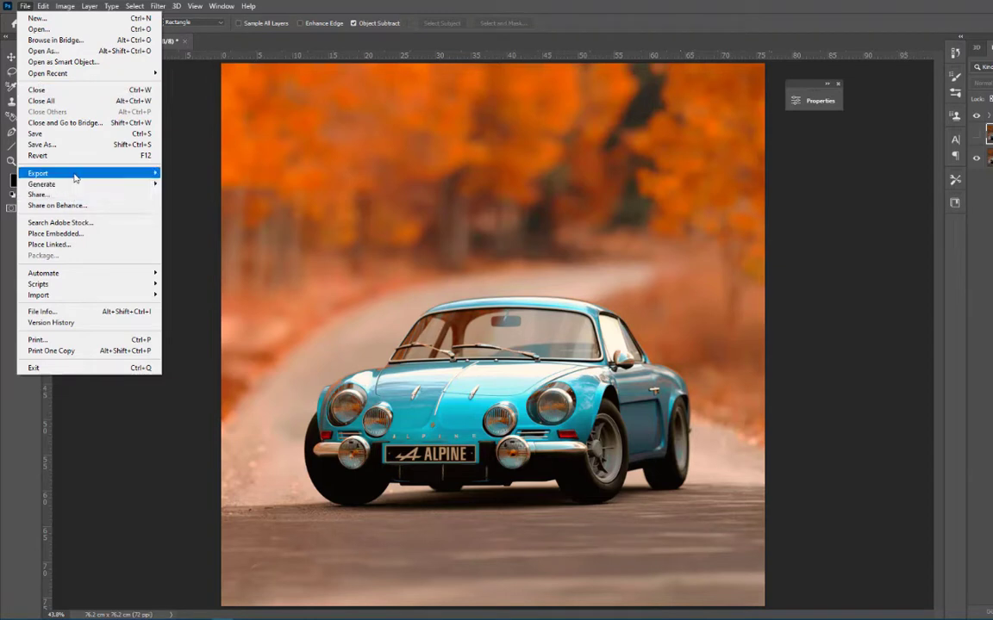
mouse_move(78, 182)
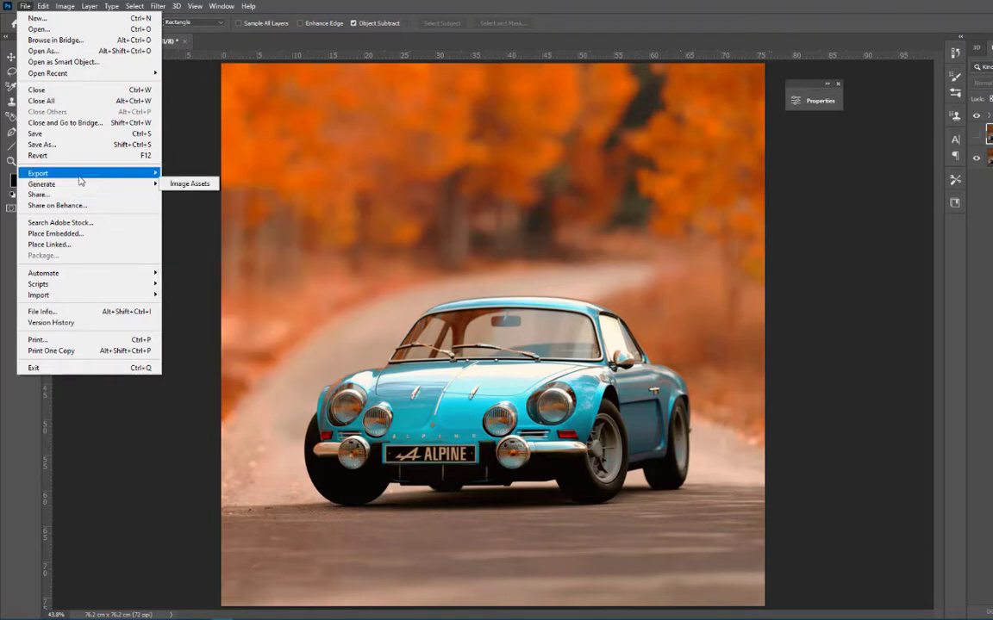
left_click(215, 185)
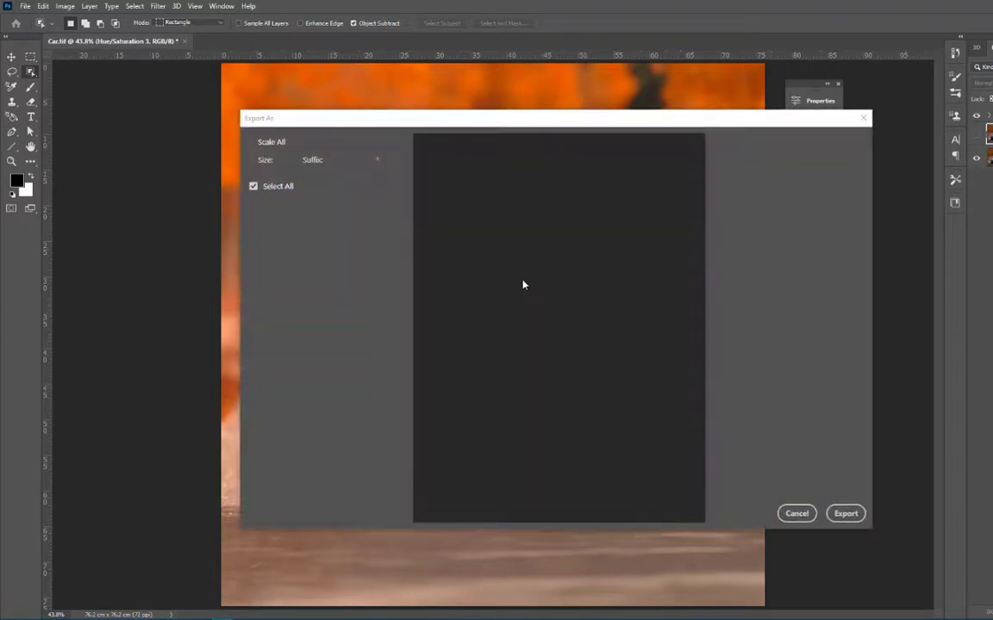
left_click(847, 513)
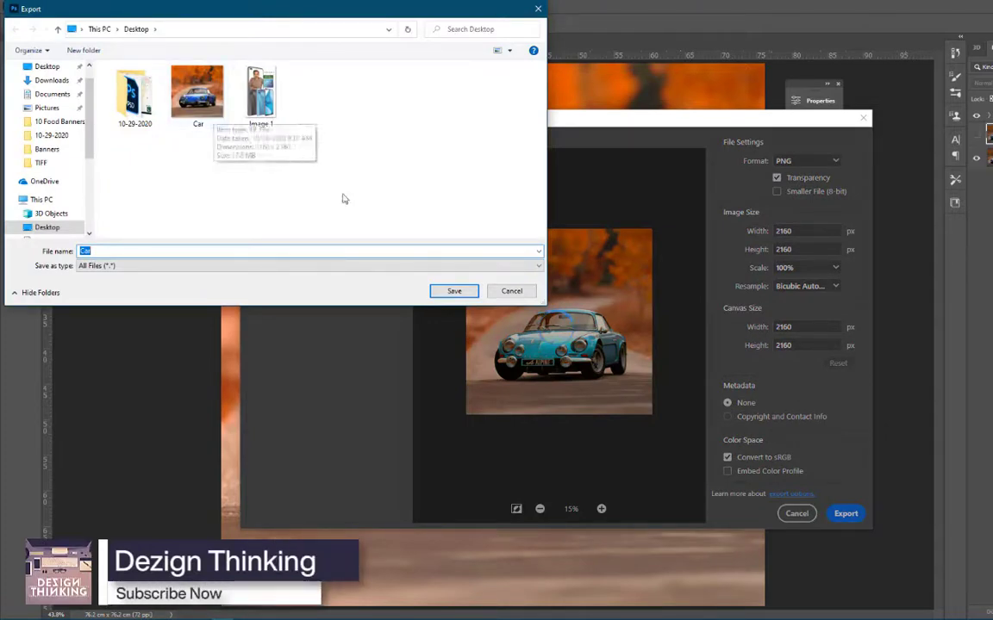
left_click(512, 291)
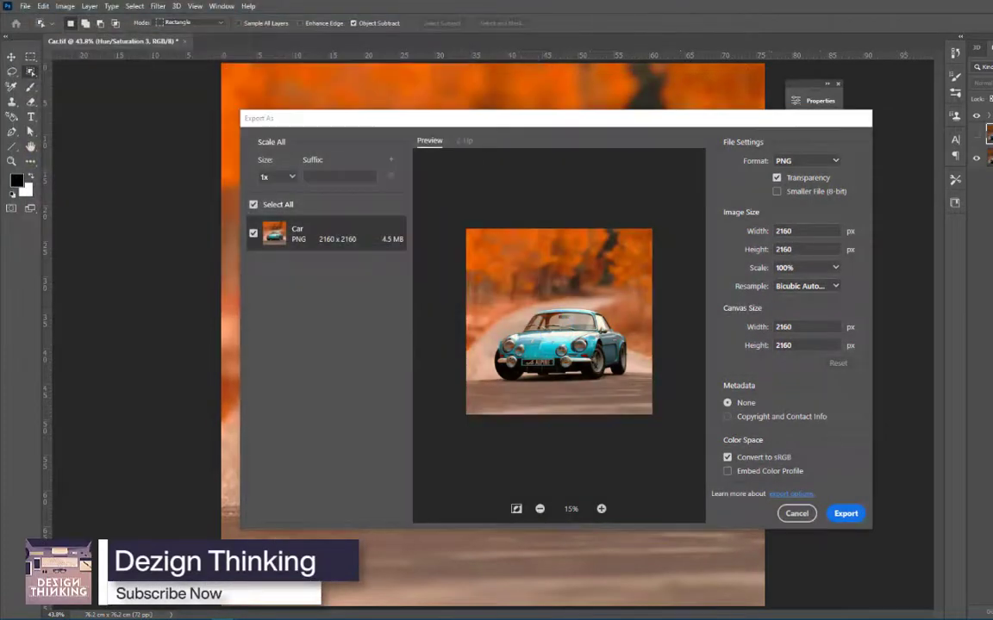
left_click(866, 116)
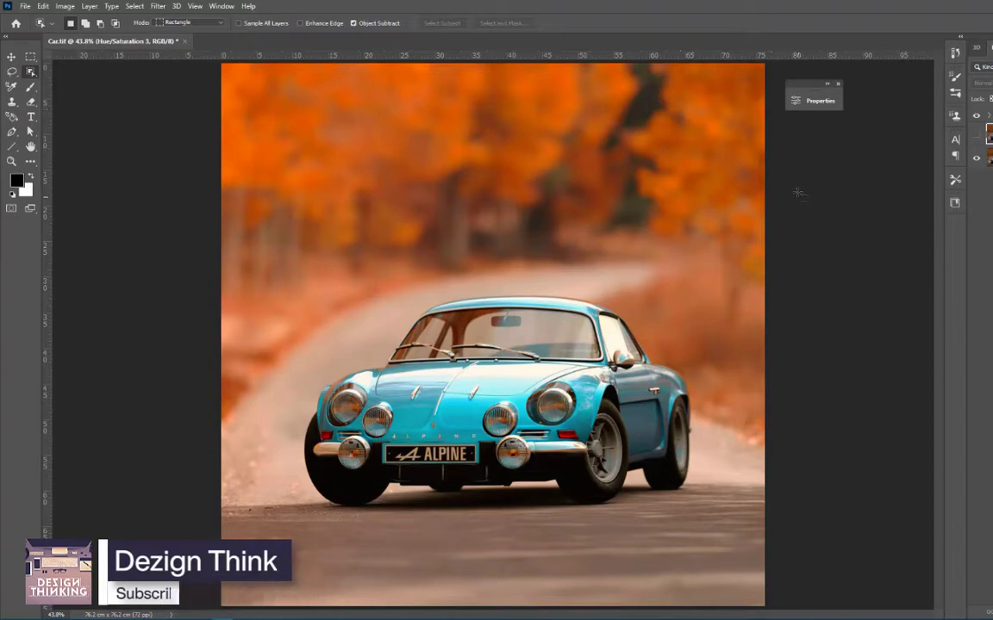
Close the floating Properties palette and switch to the Windows desktop, where the saved Car file is stored.
left_click(838, 84)
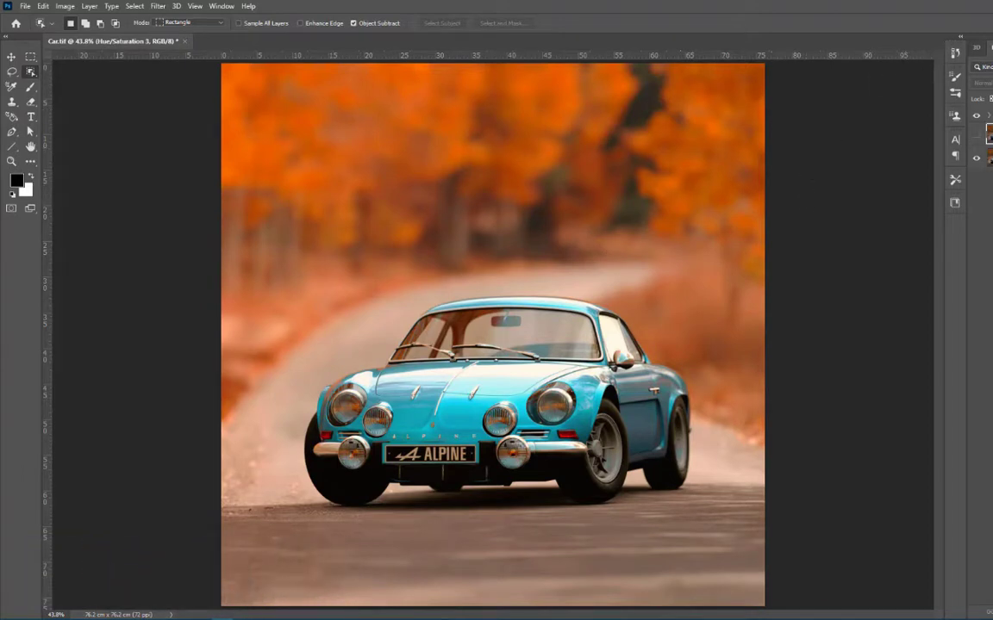
key("super+d")
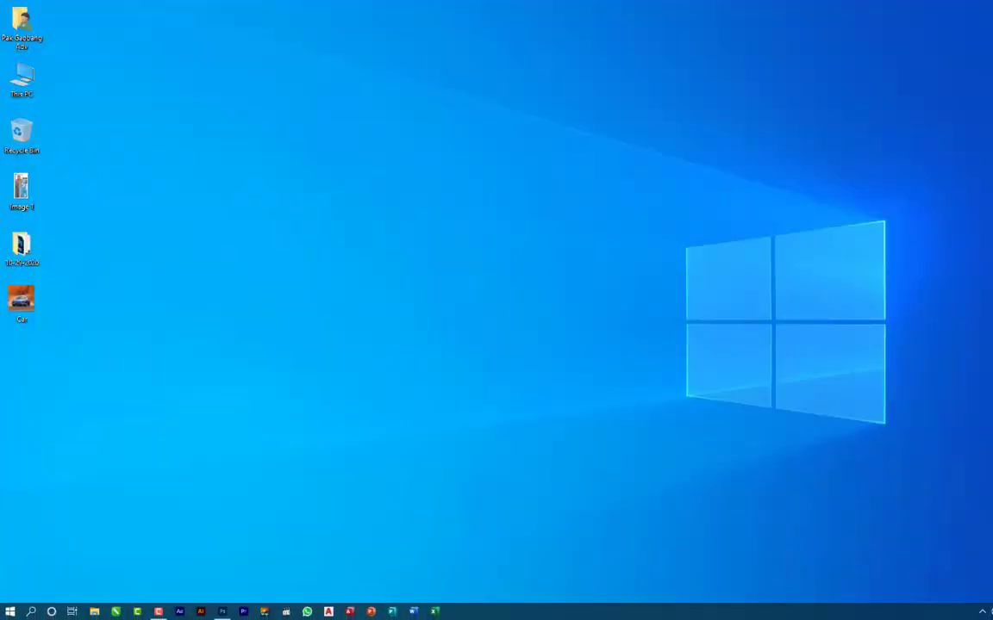